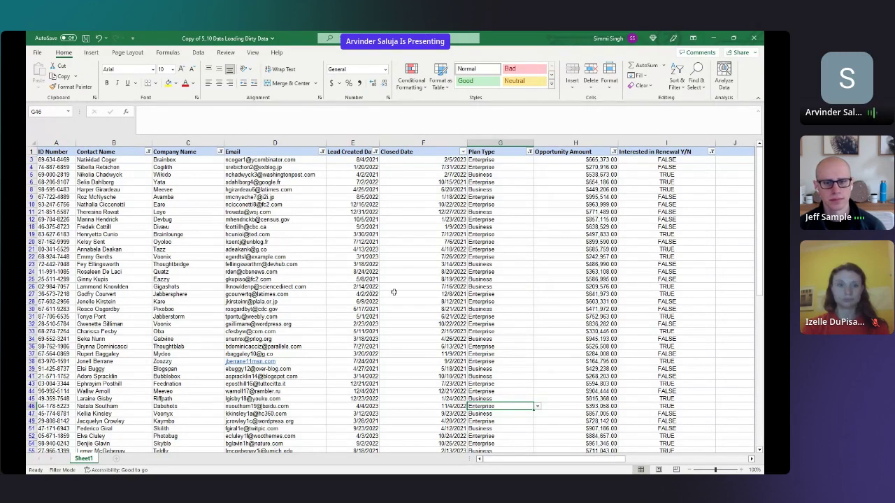
scroll(509, 311, "down", 20)
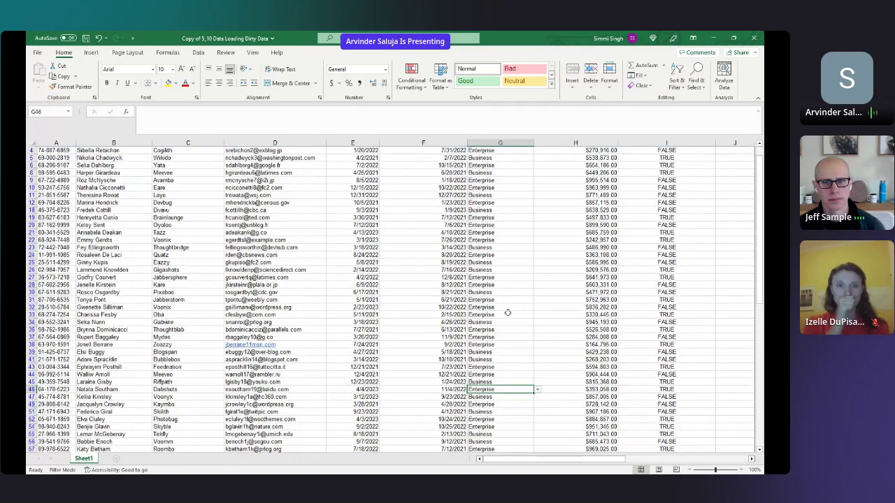
scroll(516, 372, "up", 15)
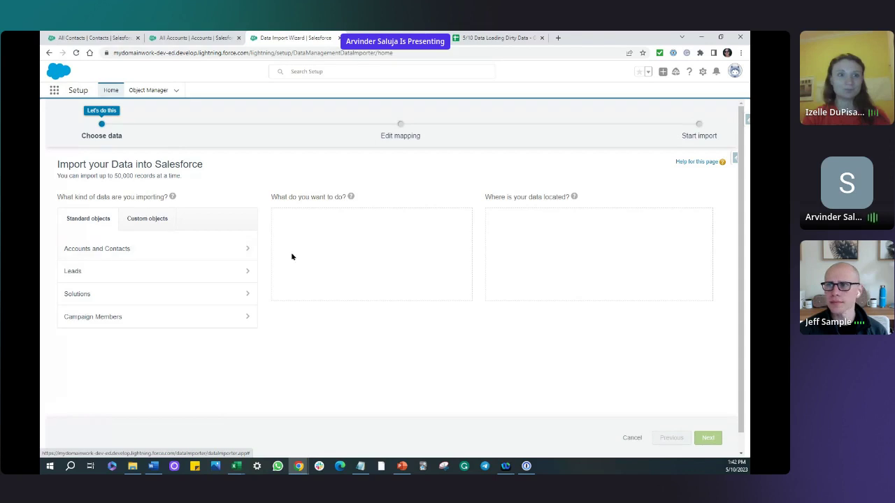
- Set up an Accounts and Contacts import that adds new records from the CSV file Copy of 5_10 Data Loading Dirty Data
left_click(117, 251)
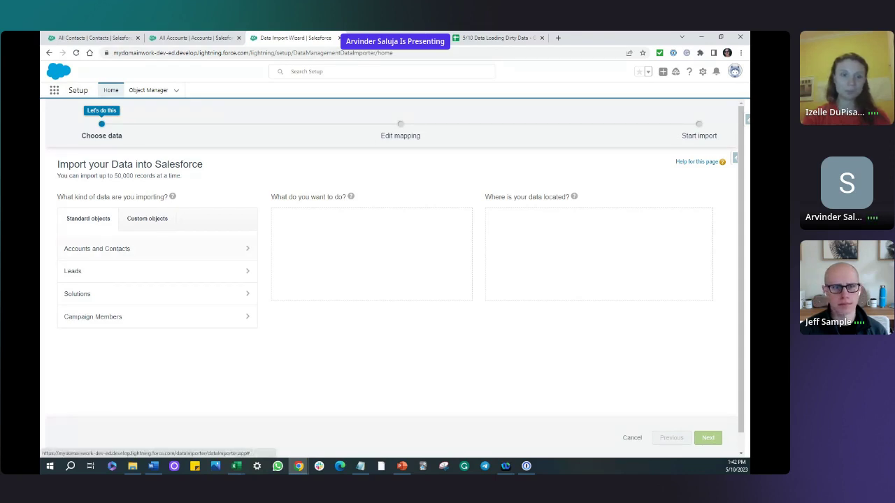
left_click(341, 224)
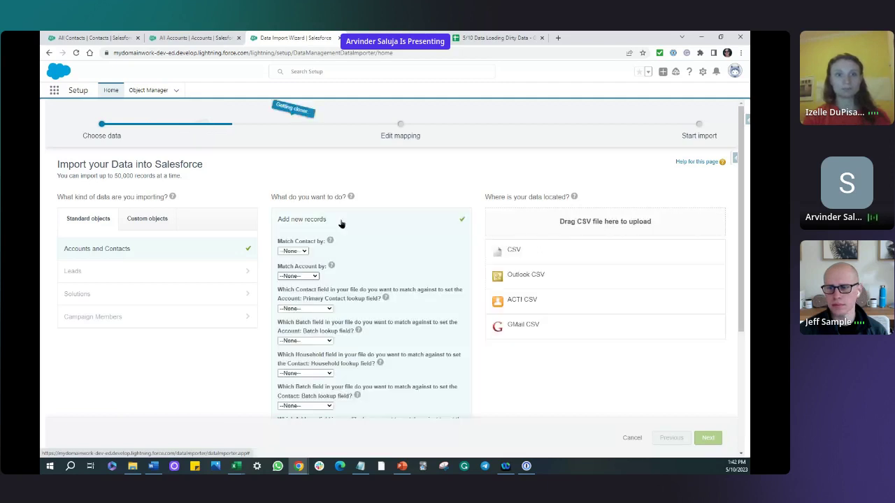
left_click(513, 250)
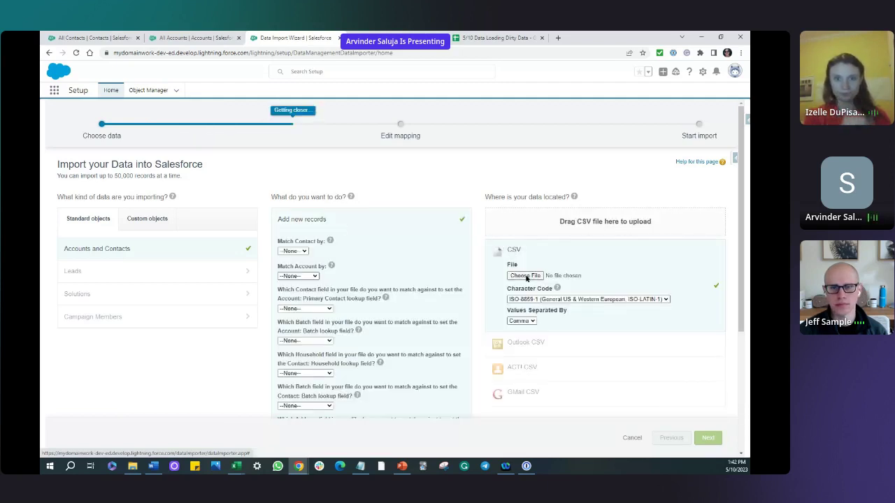
left_click(526, 277)
left_click(167, 109)
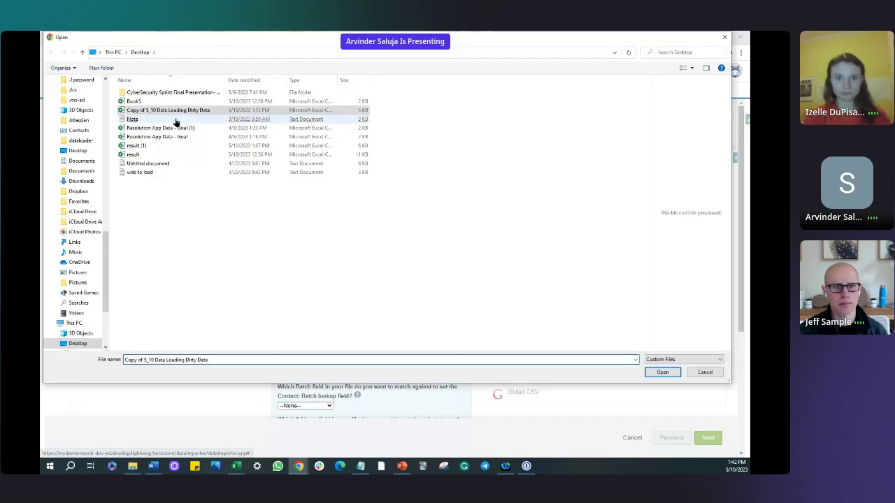
left_click(662, 372)
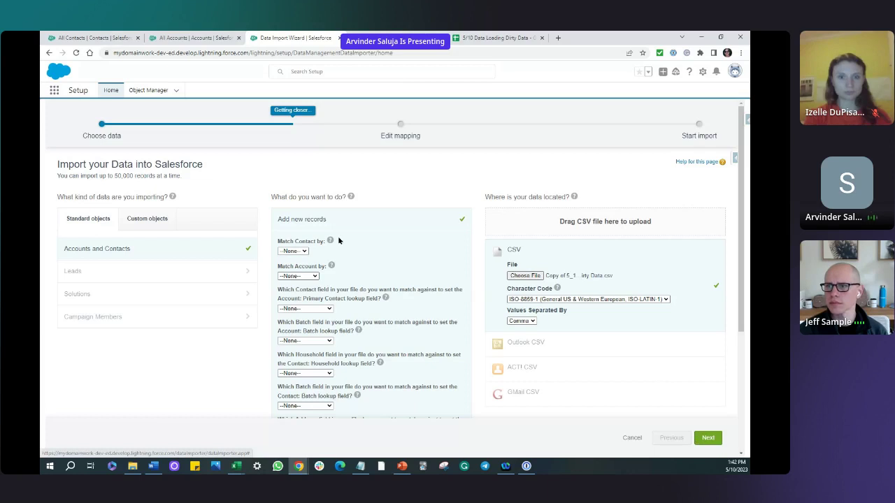
- Leave the contact matching option at None and continue to the field mapping
left_click(298, 255)
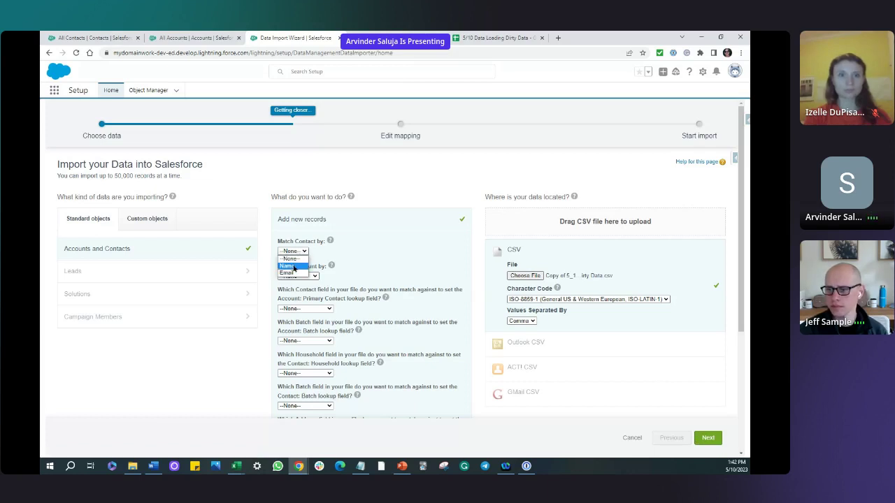
left_click(390, 256)
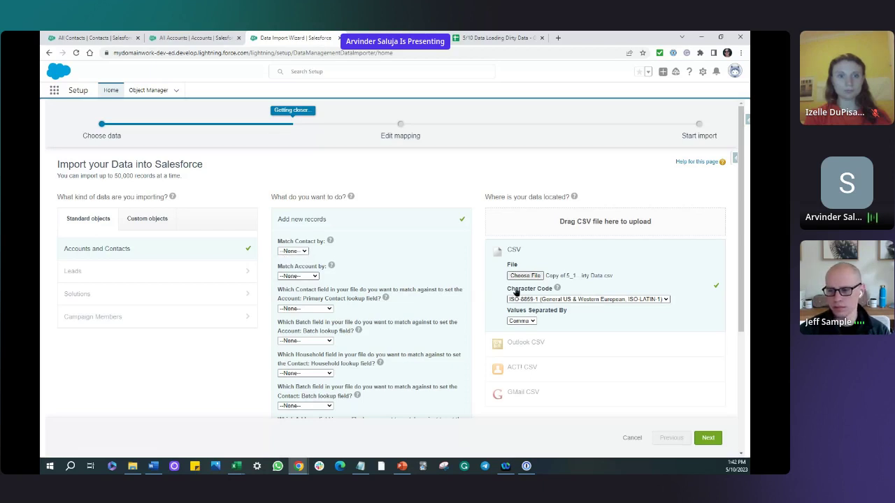
left_click(706, 439)
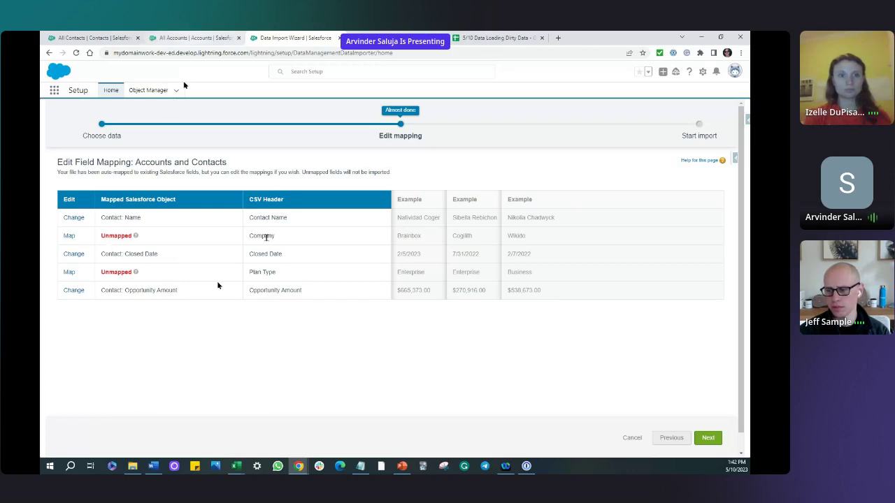
- Try to map the Company column to the Account: D&B Company field
left_click(69, 235)
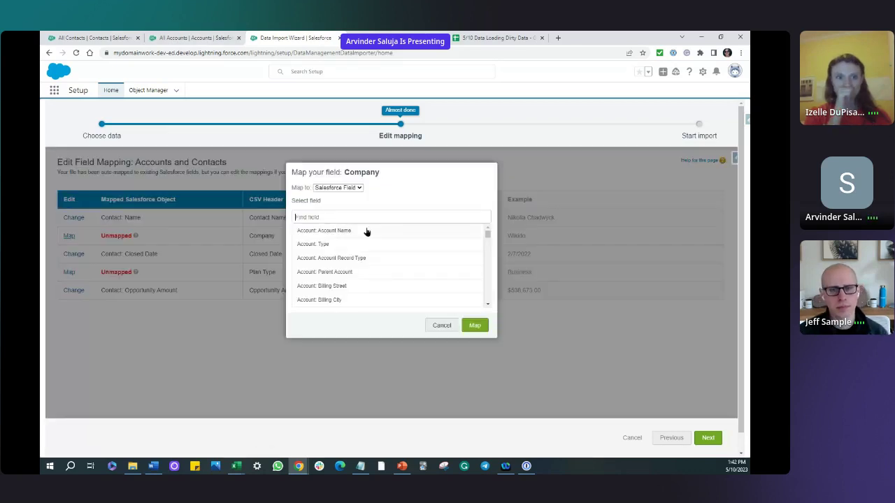
type("comp")
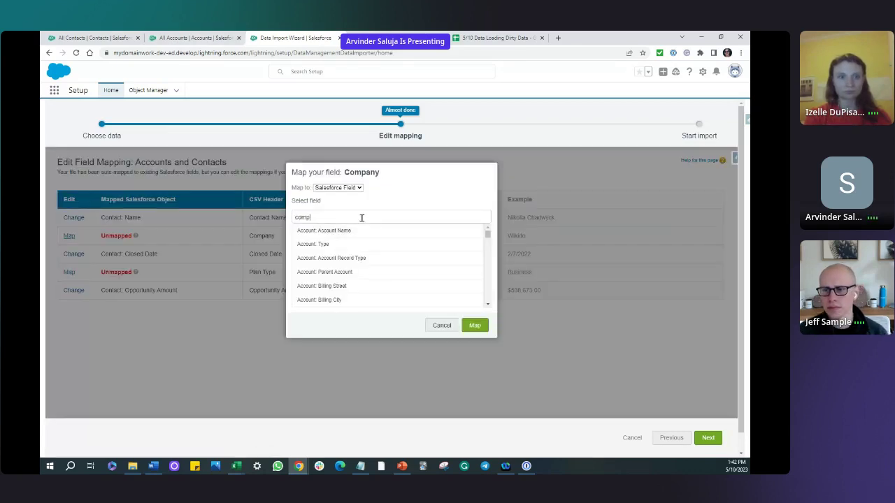
key("Return")
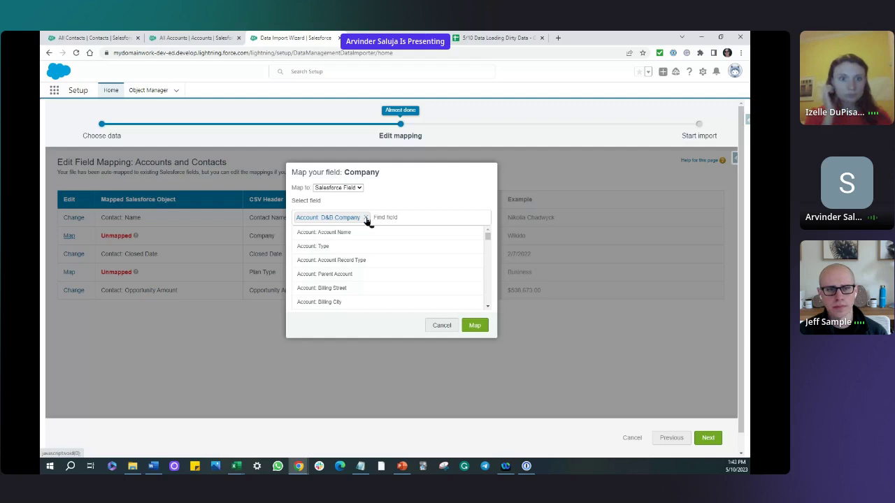
left_click(366, 218)
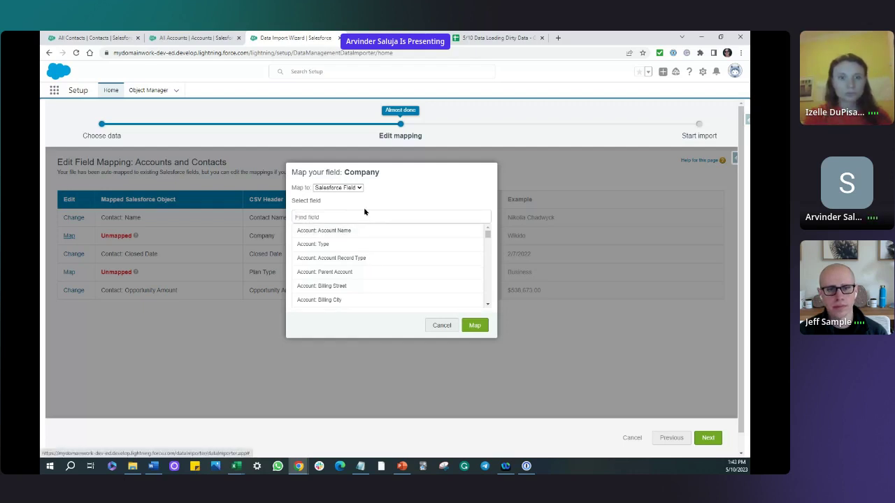
- Keep Salesforce Field as the mapping target and look through the account and contact fields for a match to Company
left_click(352, 188)
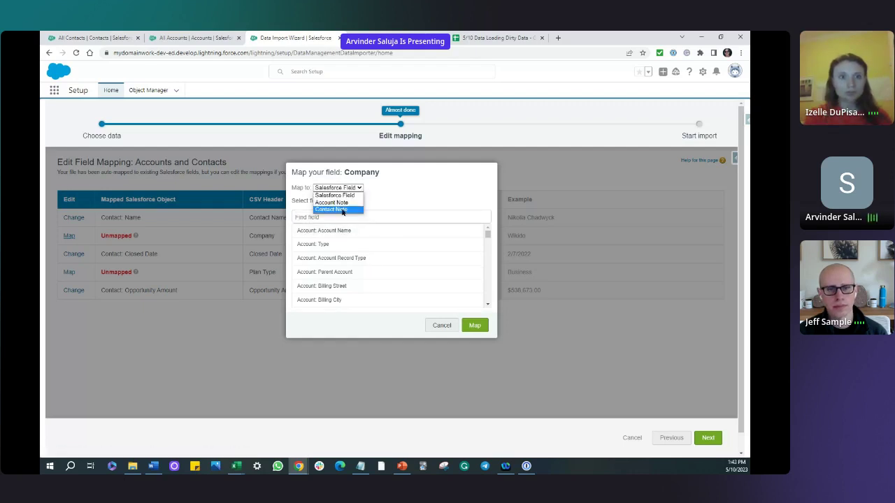
left_click(337, 195)
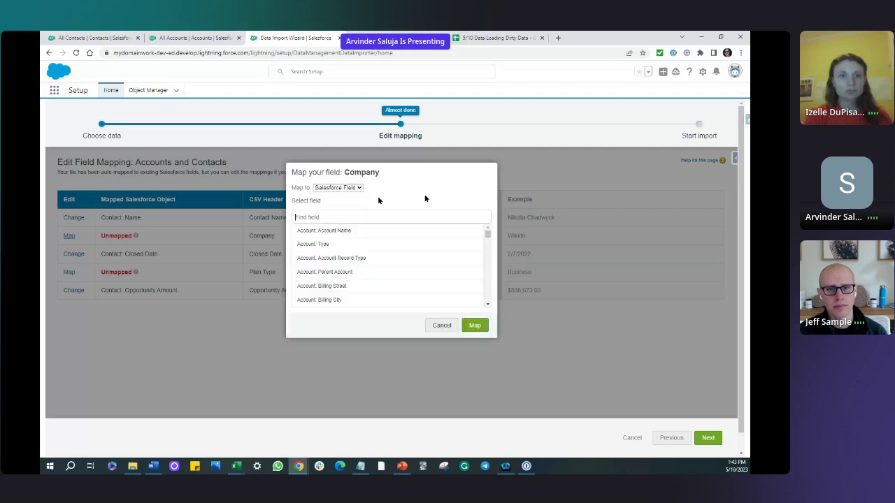
scroll(404, 275, "down", 3)
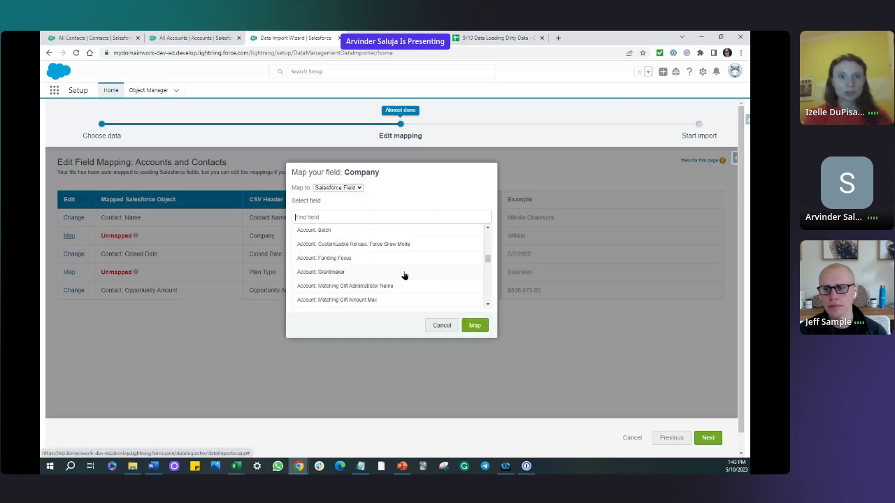
scroll(404, 275, "down", 5)
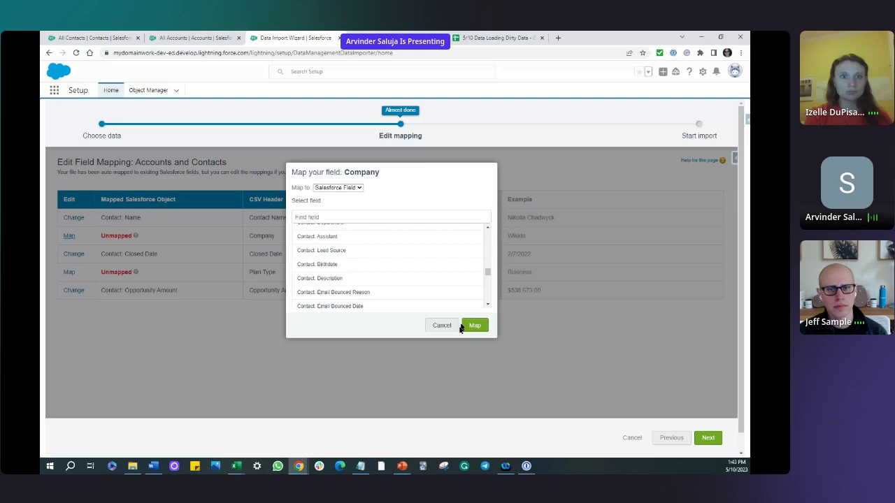
scroll(355, 292, "down", 5)
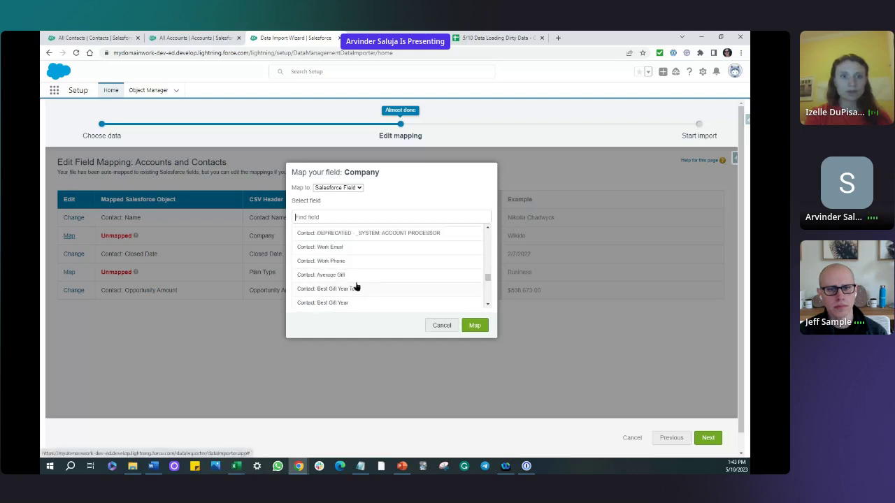
scroll(355, 286, "down", 6)
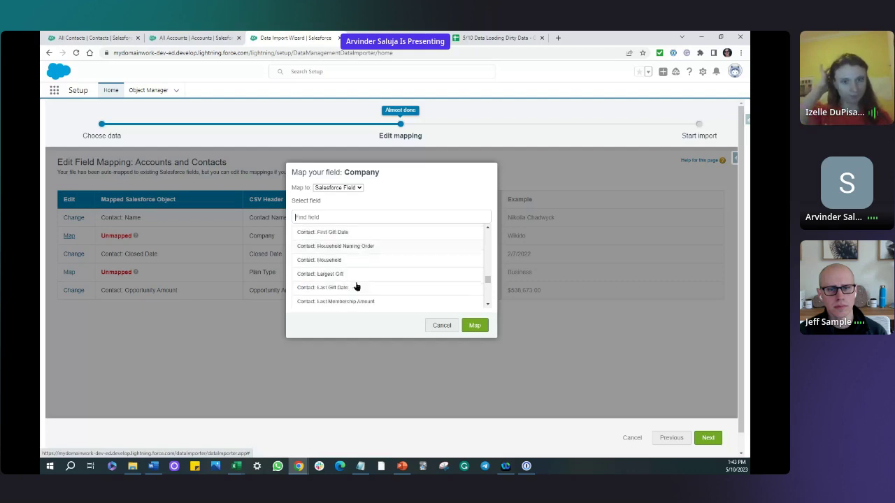
scroll(355, 286, "down", 3)
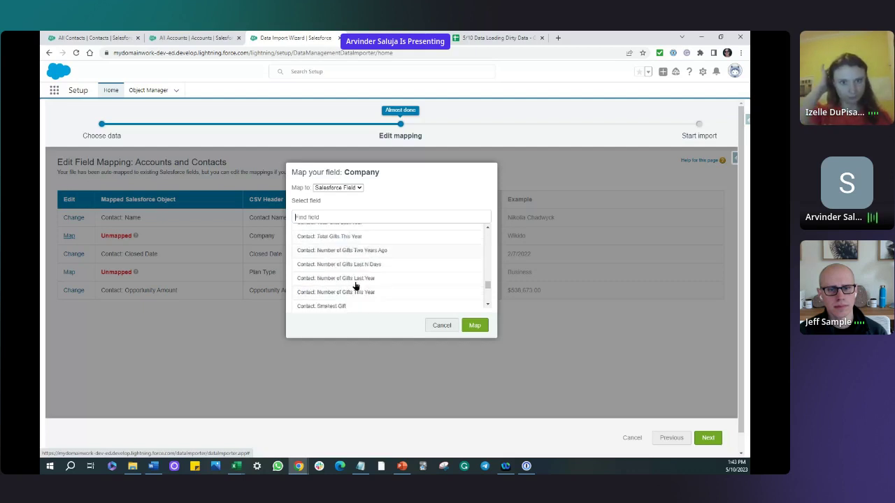
scroll(355, 286, "down", 3)
scroll(355, 286, "down", 3)
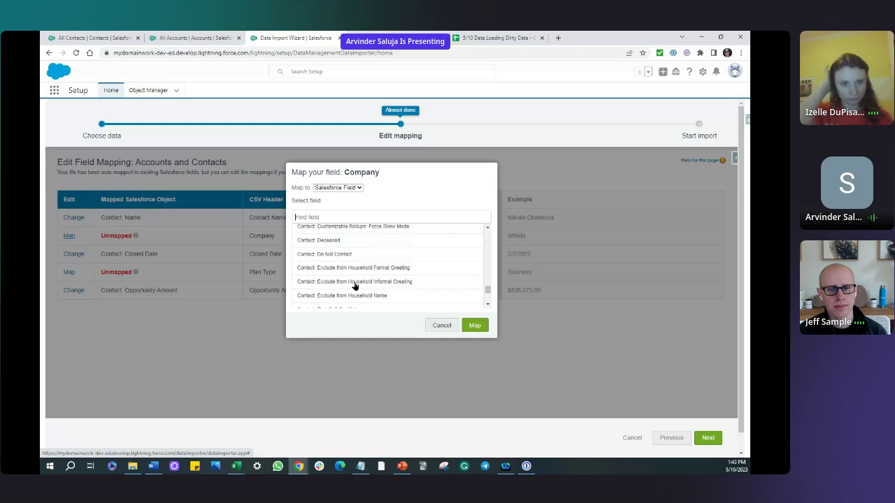
- Leave the import wizard for the contacts list and open the Contact object's Fields & Relationships for editing
left_click(212, 38)
left_click(95, 37)
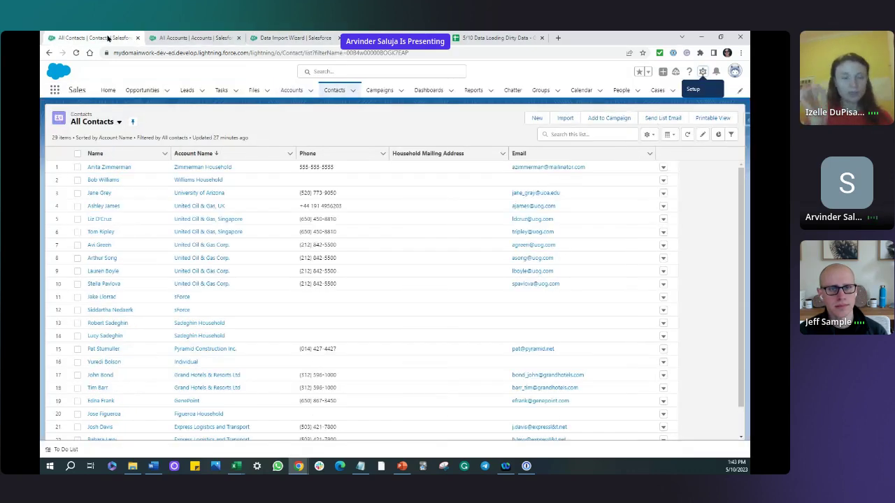
left_click(285, 39)
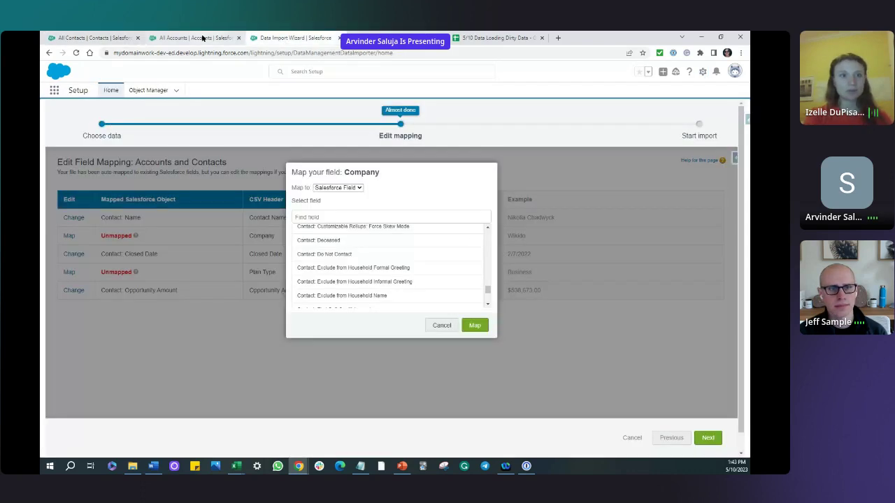
left_click(202, 38)
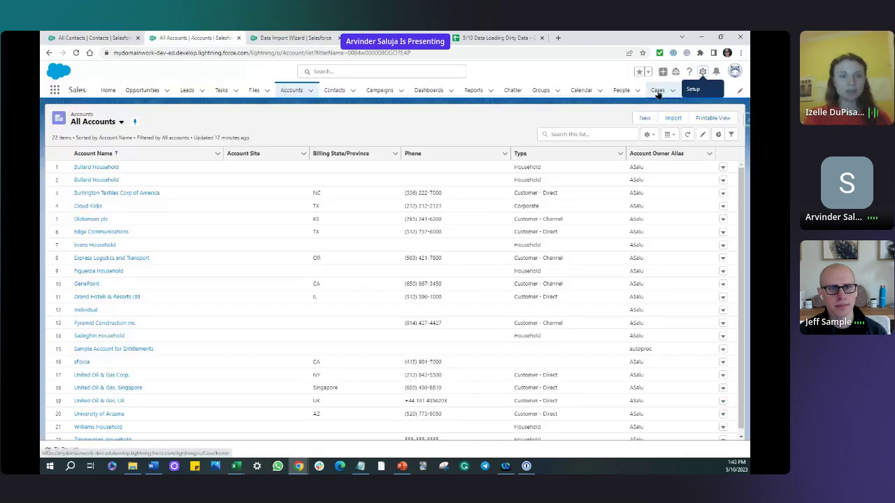
left_click(702, 71)
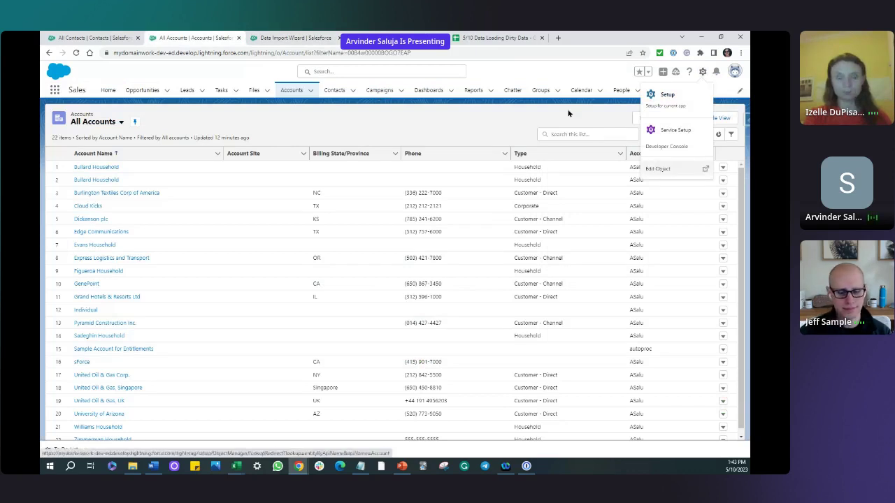
left_click(334, 90)
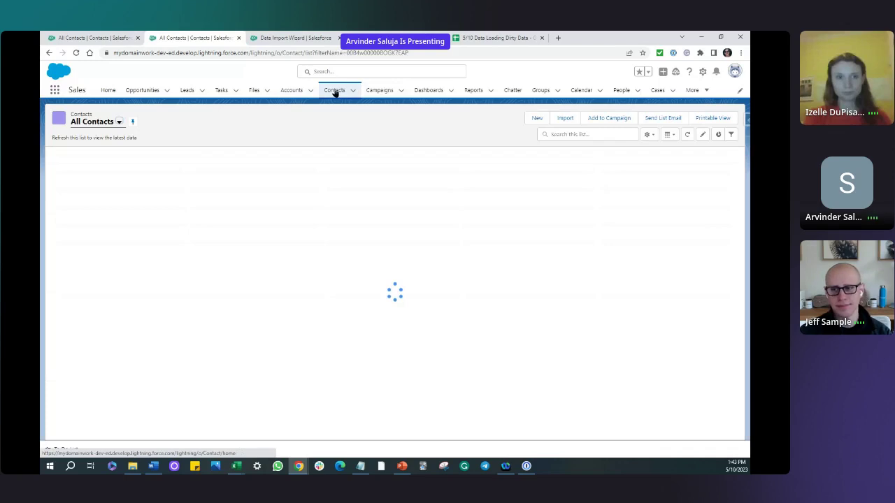
left_click(703, 72)
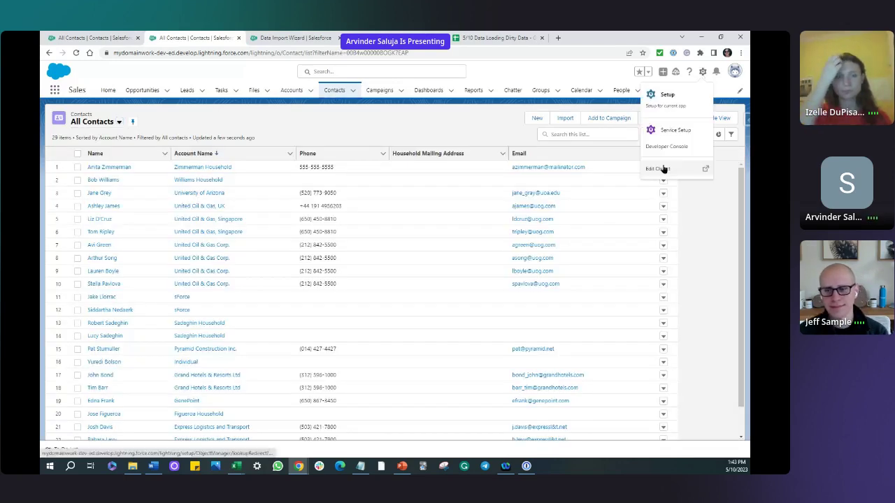
left_click(664, 168)
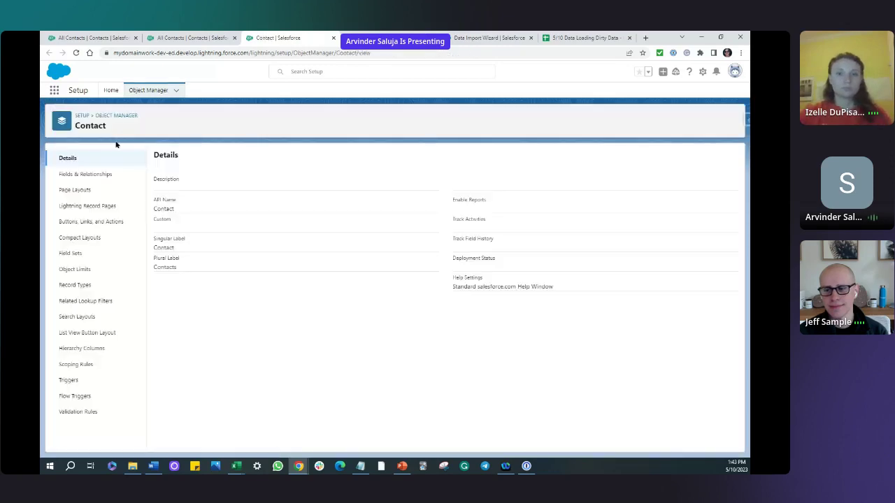
left_click(94, 175)
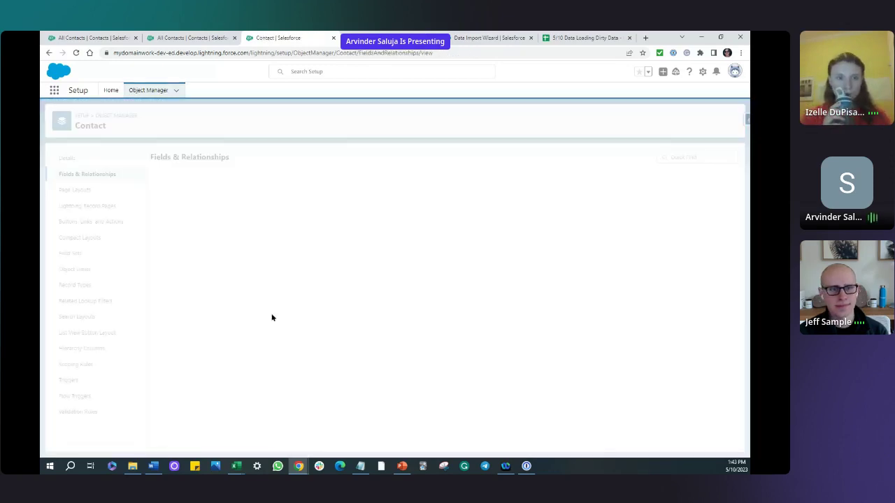
- Start a new custom field on the Contact object with the Text data type
scroll(272, 318, "down", 5)
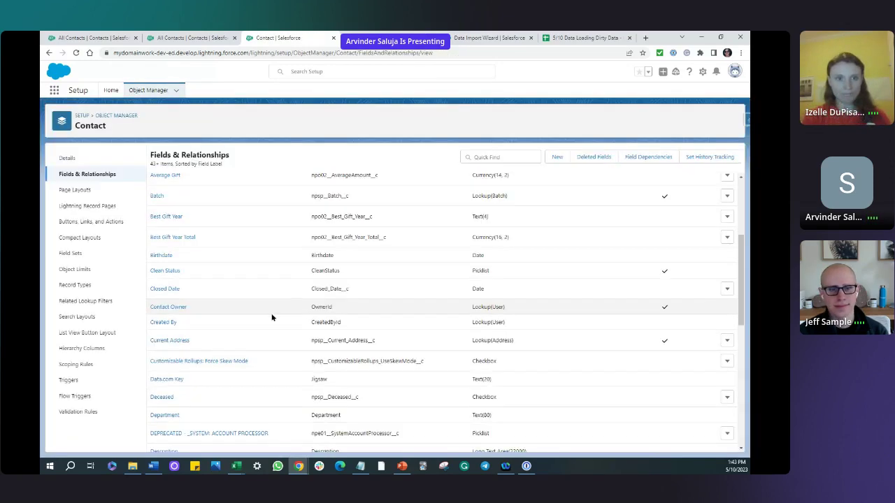
scroll(272, 318, "up", 1)
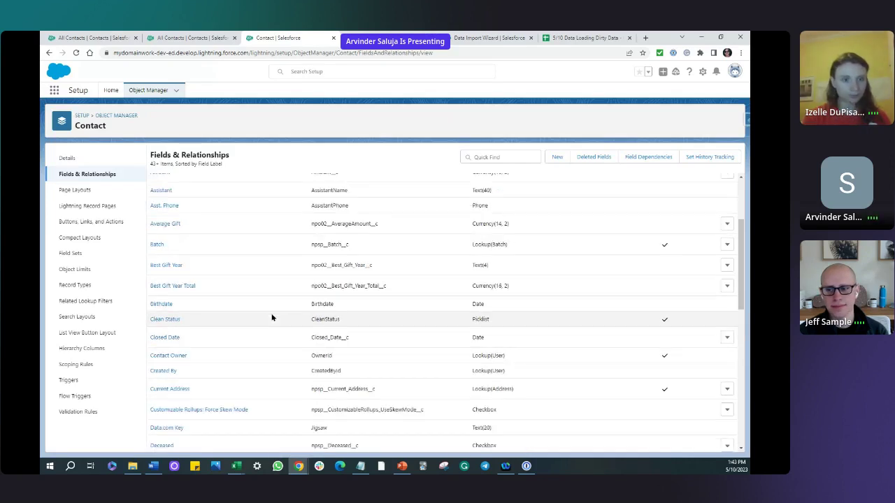
scroll(272, 319, "up", 2)
scroll(272, 318, "down", 2)
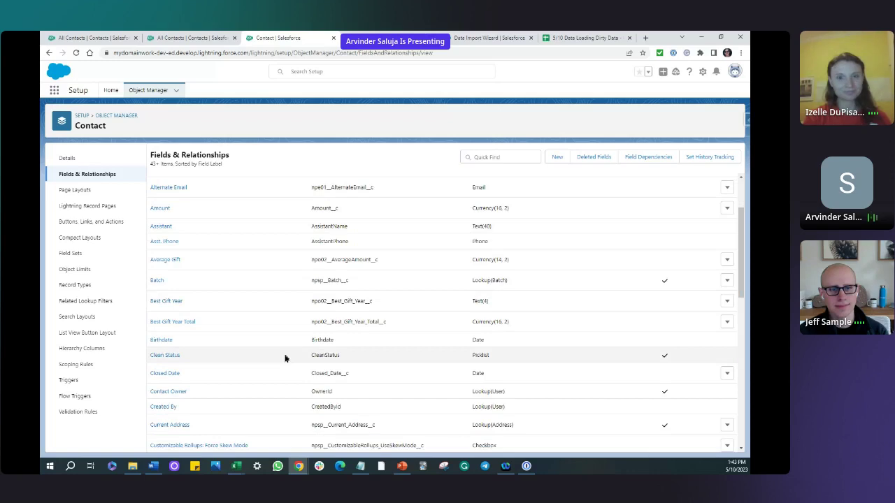
scroll(175, 241, "up", 2)
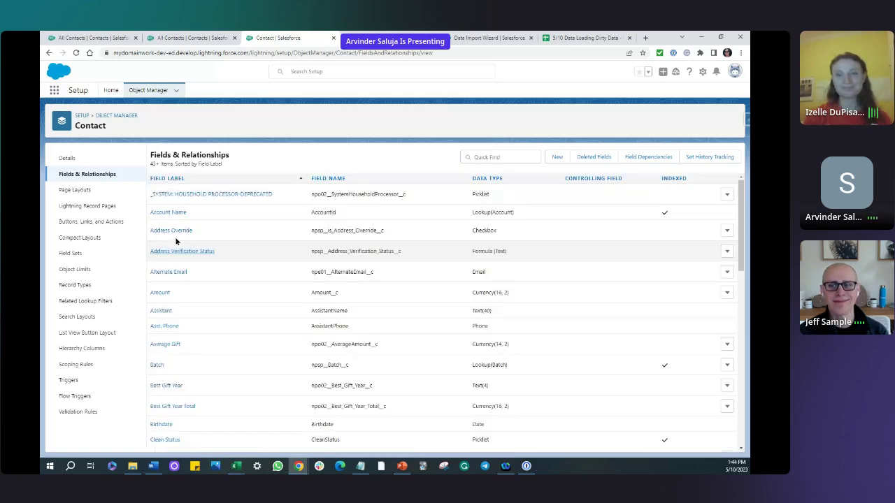
left_click(557, 157)
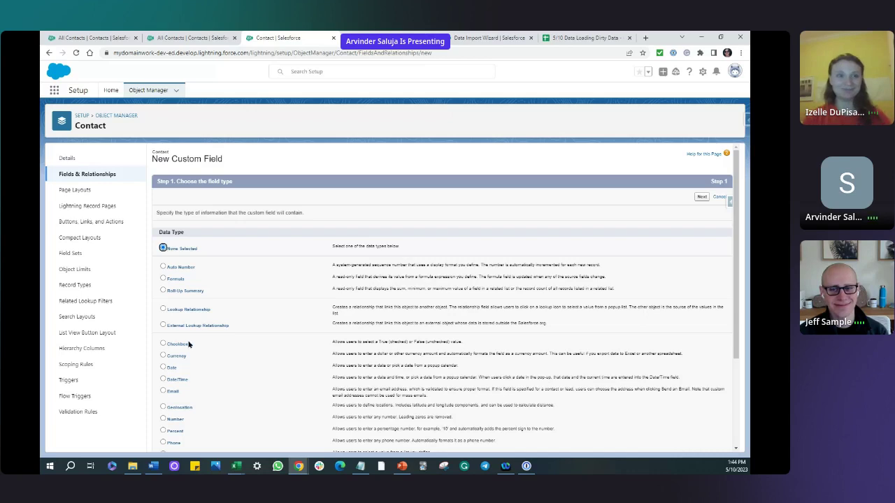
scroll(186, 375, "down", 3)
left_click(163, 351)
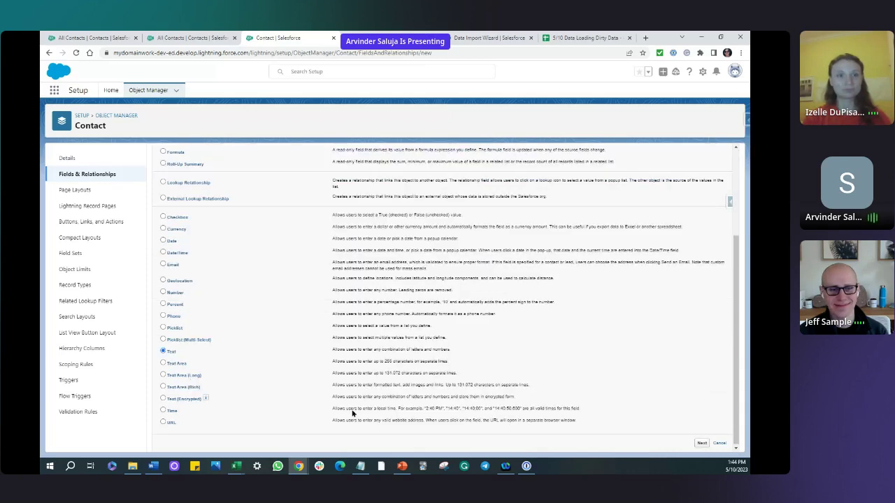
left_click(701, 444)
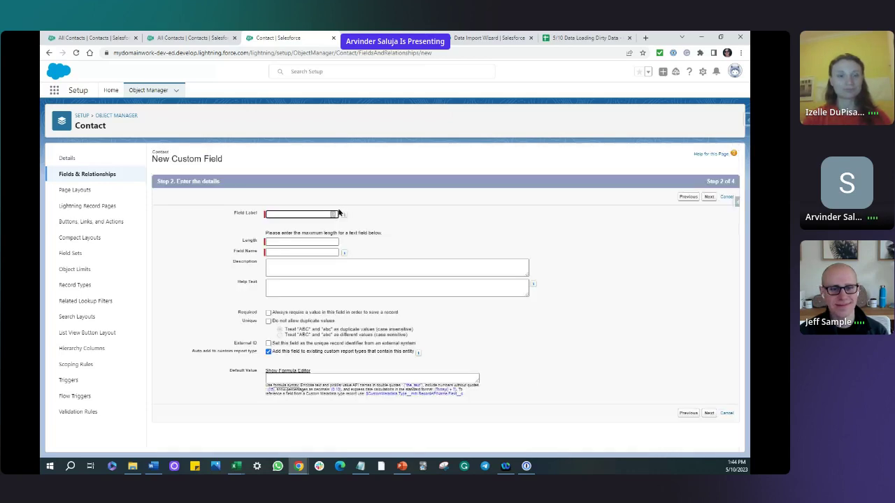
- Label the new text field Company, set its length to 255 and continue to field-level security
type("Company")
key("Tab")
left_click(709, 413)
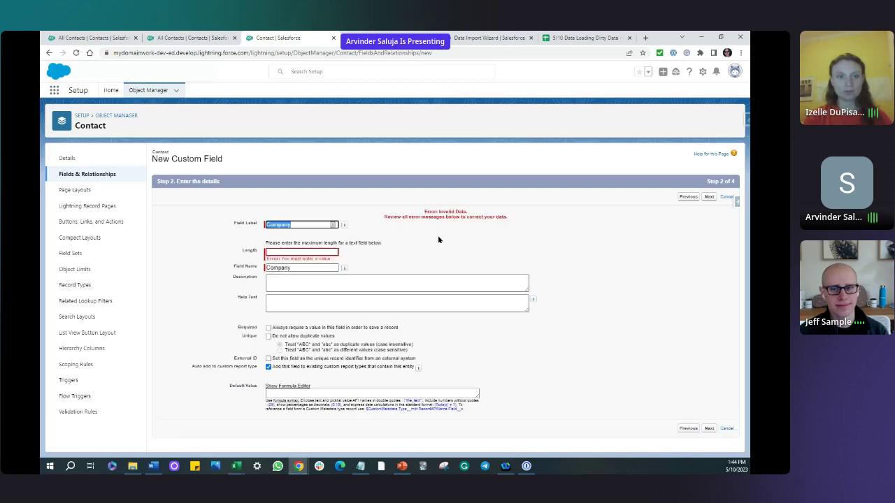
left_click(295, 249)
type("255")
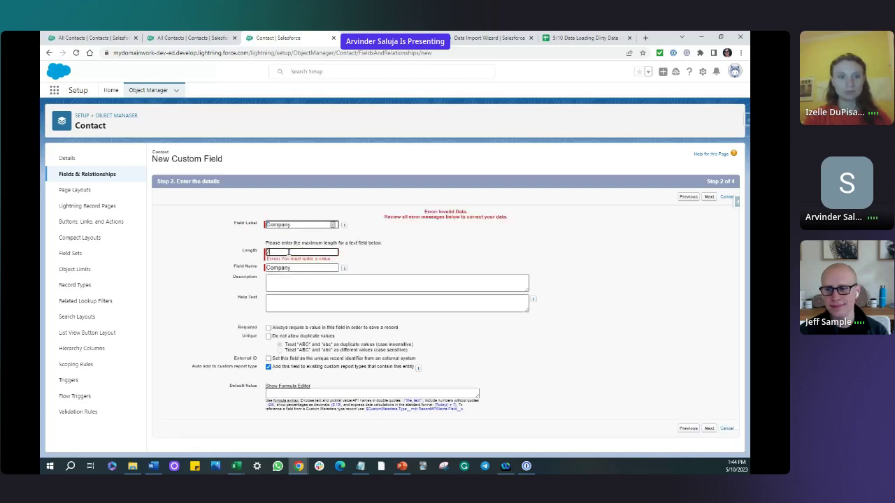
left_click(709, 428)
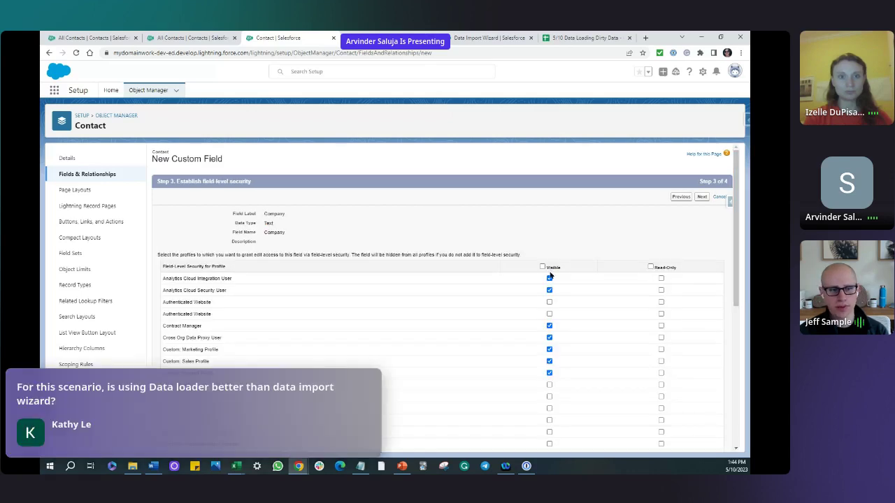
- Make the Company field visible to all profiles, keep it on every contact page layout and save it
left_click(542, 267)
left_click(703, 197)
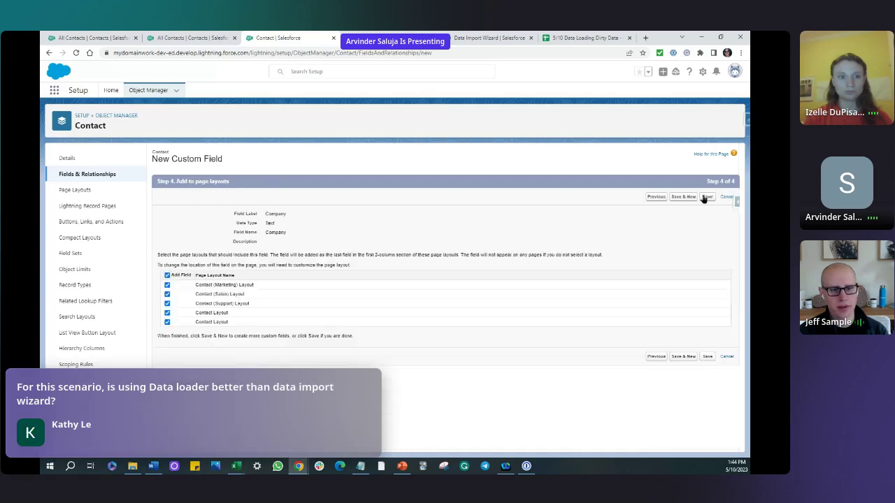
left_click(705, 197)
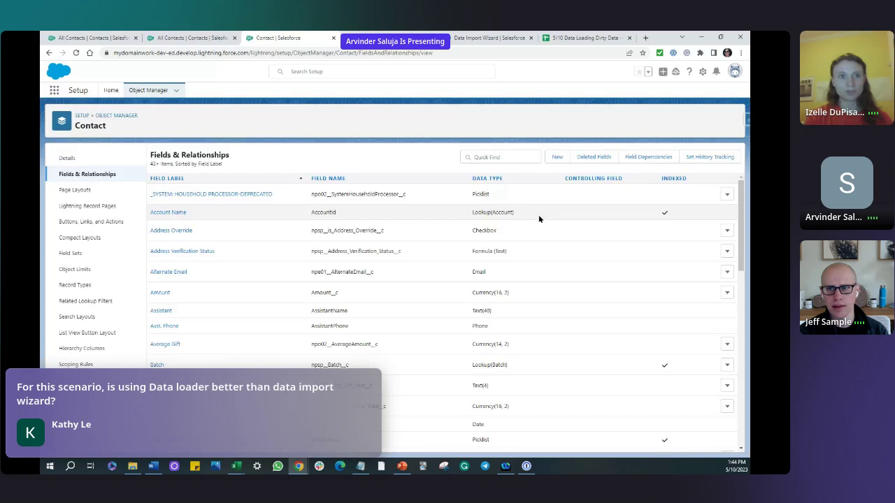
- Refresh the Contact fields page, then cancel the pending Company mapping and relaunch the Data Import Wizard
left_click(75, 54)
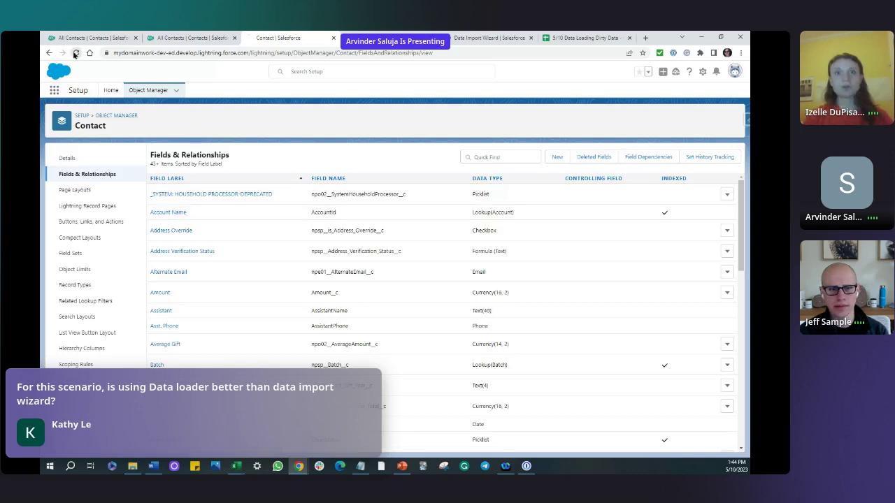
left_click(393, 38)
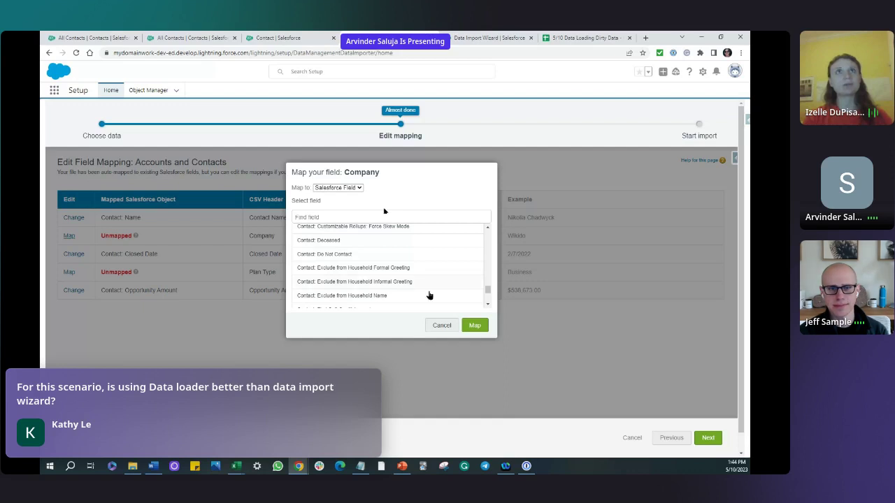
left_click(437, 327)
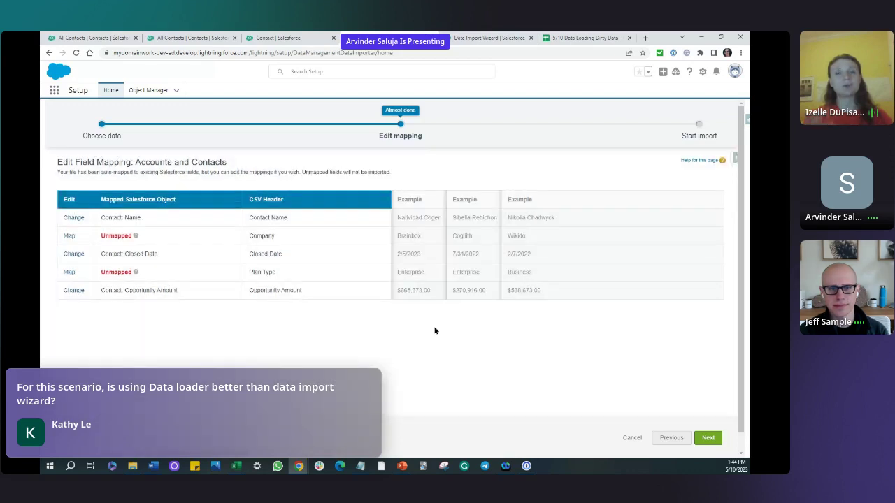
left_click(77, 53)
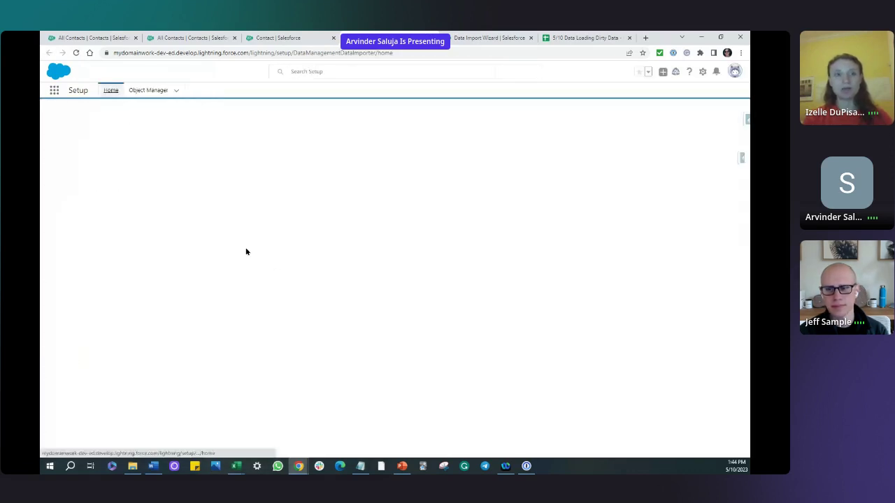
left_click(195, 428)
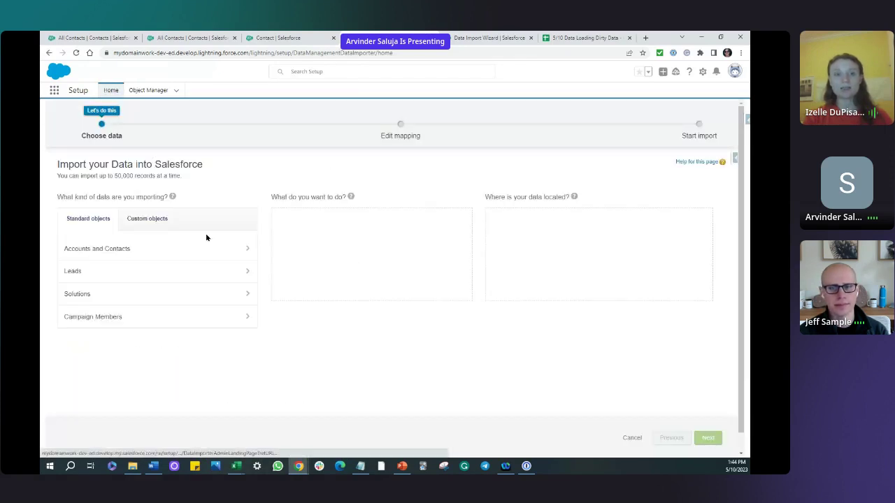
- Set up an Accounts and Contacts import that adds new records from the CSV file Copy of 5_10 Data Loading Dirty Data, and continue to mapping
left_click(105, 251)
left_click(362, 223)
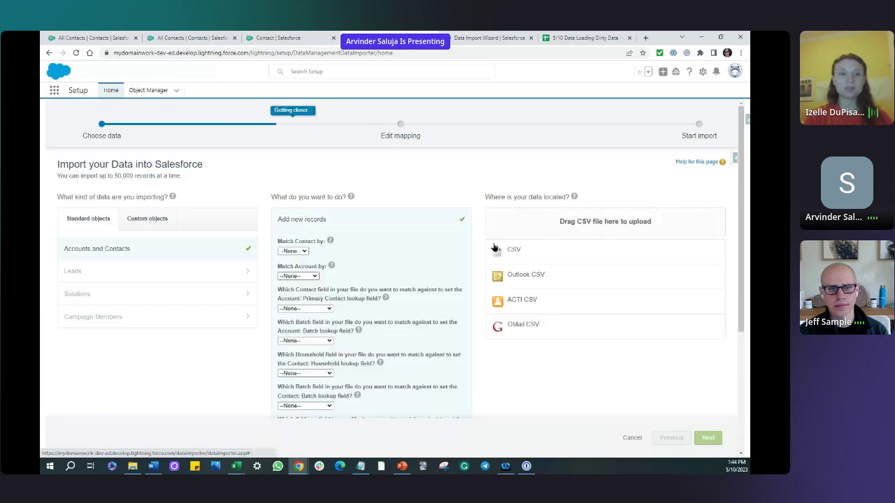
left_click(496, 250)
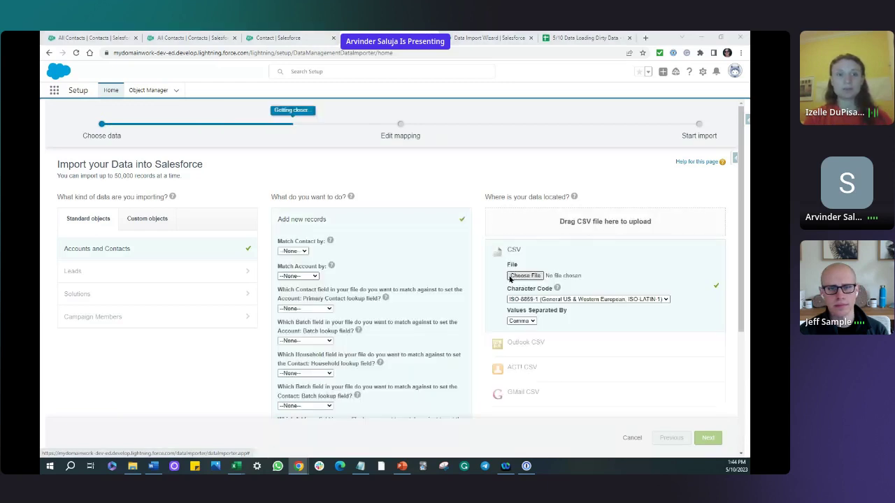
left_click(524, 275)
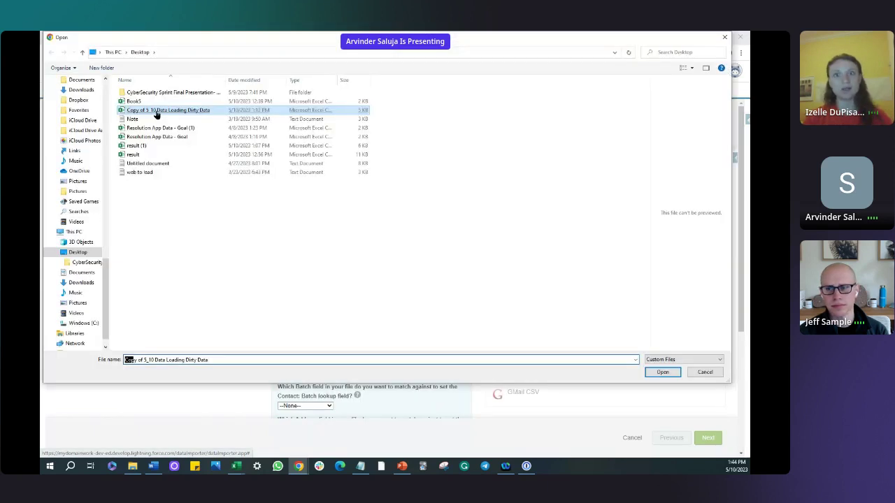
left_click(657, 372)
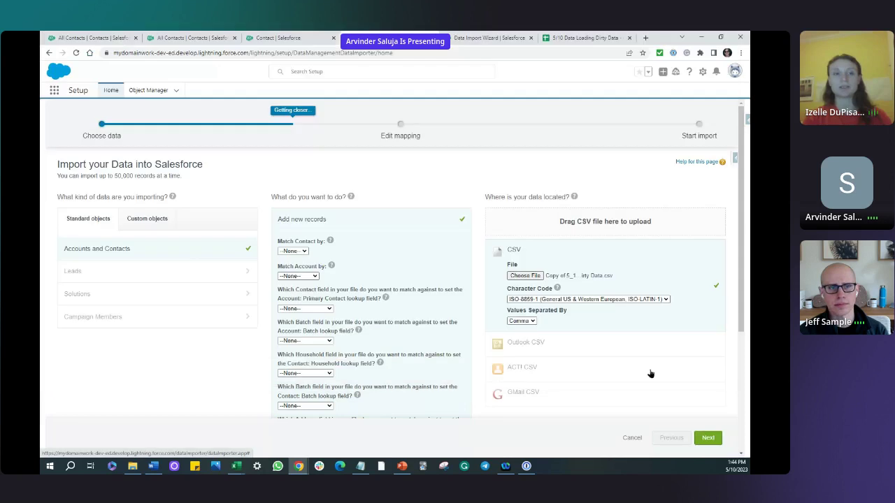
left_click(707, 438)
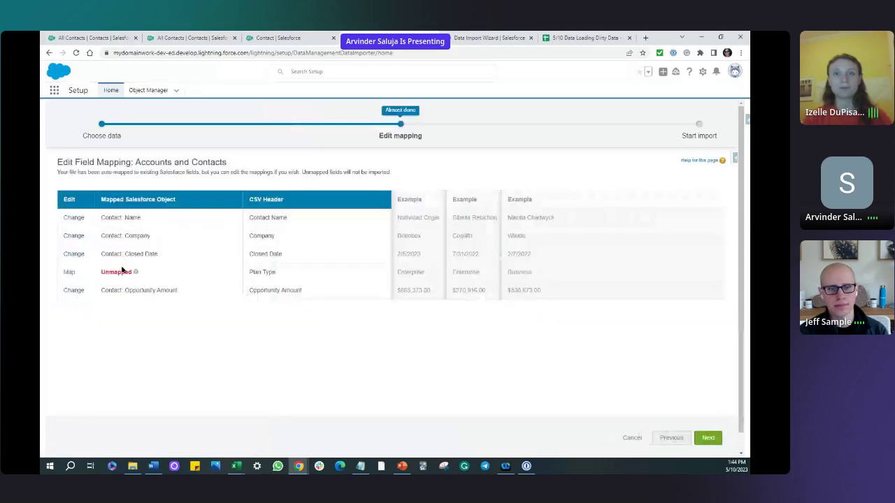
mouse_move(132, 279)
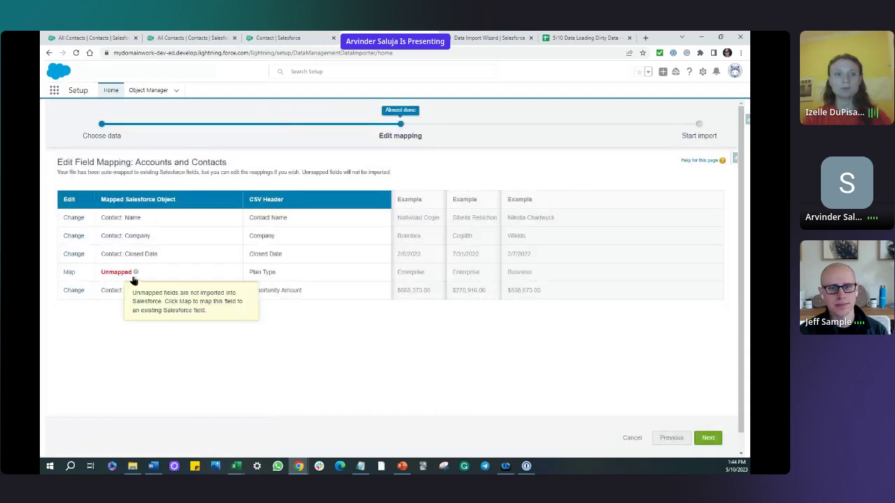
left_click(291, 39)
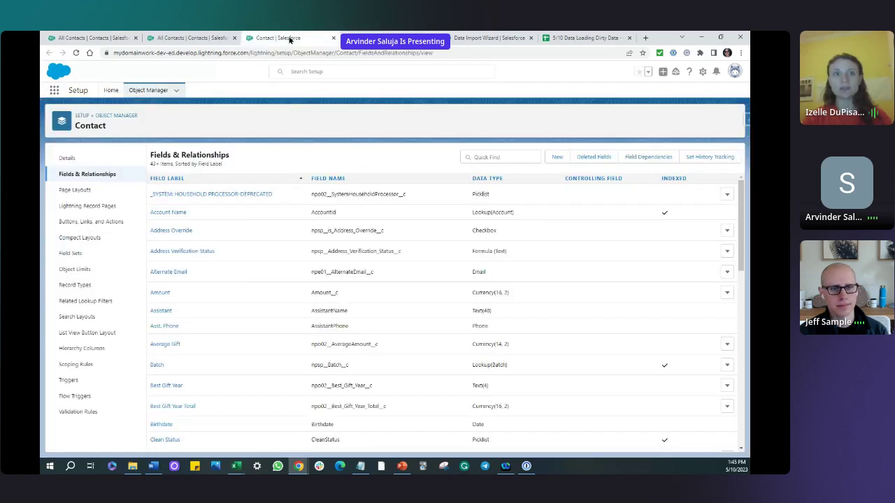
left_click(548, 158)
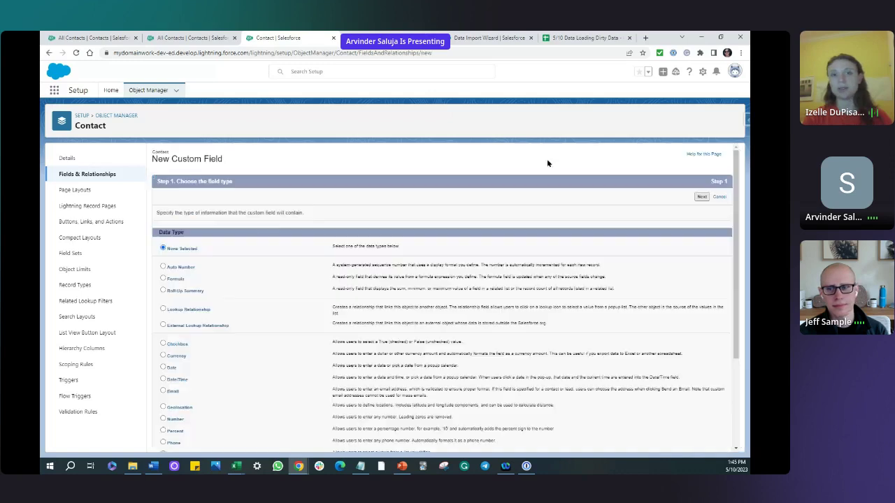
scroll(183, 404, "down", 3)
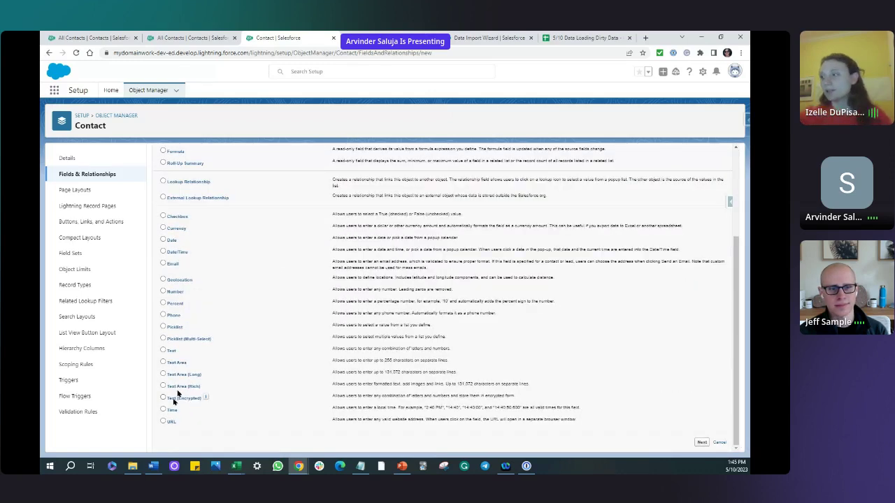
scroll(178, 373, "up", 3)
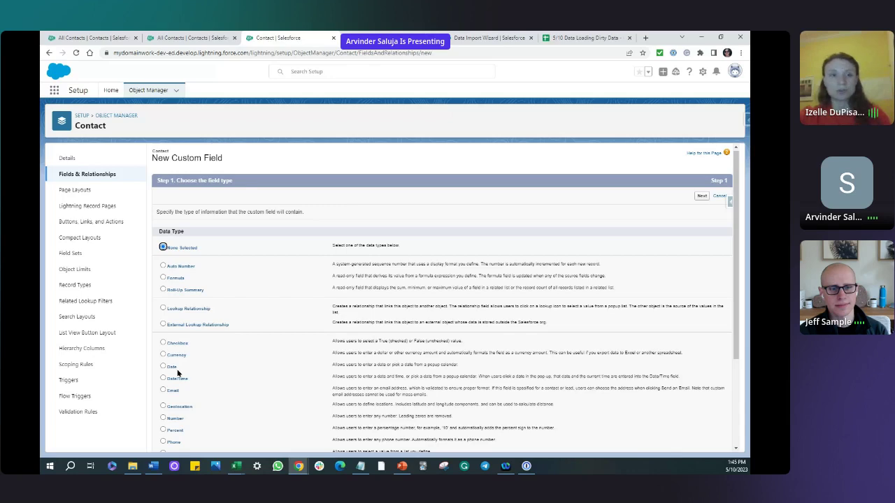
left_click(98, 176)
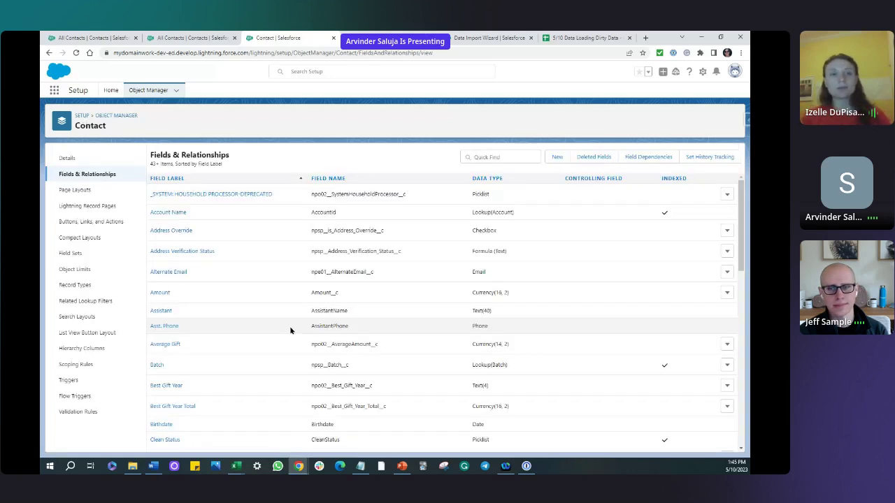
- Look through the Contact object's fields for one that could hold Plan Type, and return to the import wizard's field mapping
scroll(290, 340, "down", 3)
scroll(291, 340, "down", 8)
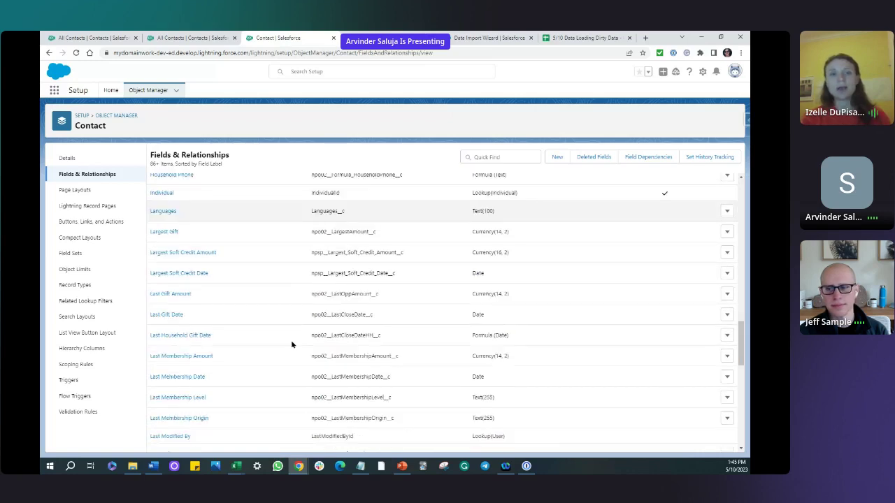
scroll(291, 339, "down", 5)
scroll(292, 344, "down", 4)
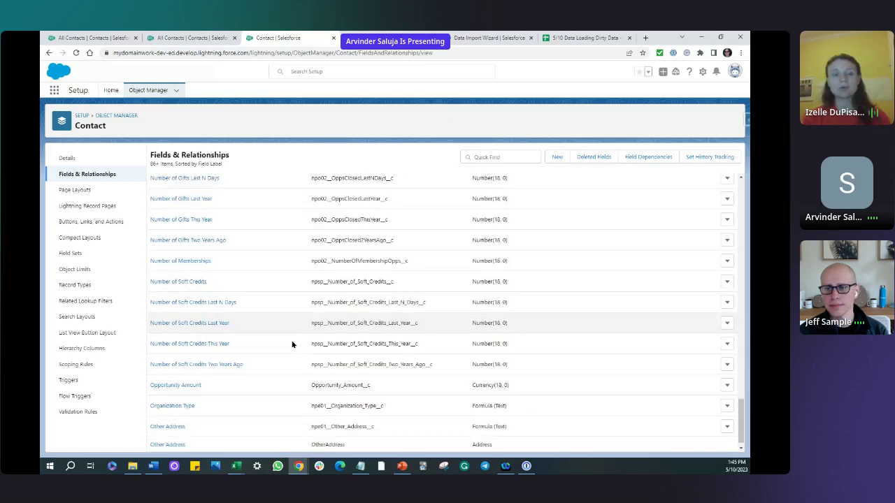
scroll(292, 344, "down", 1)
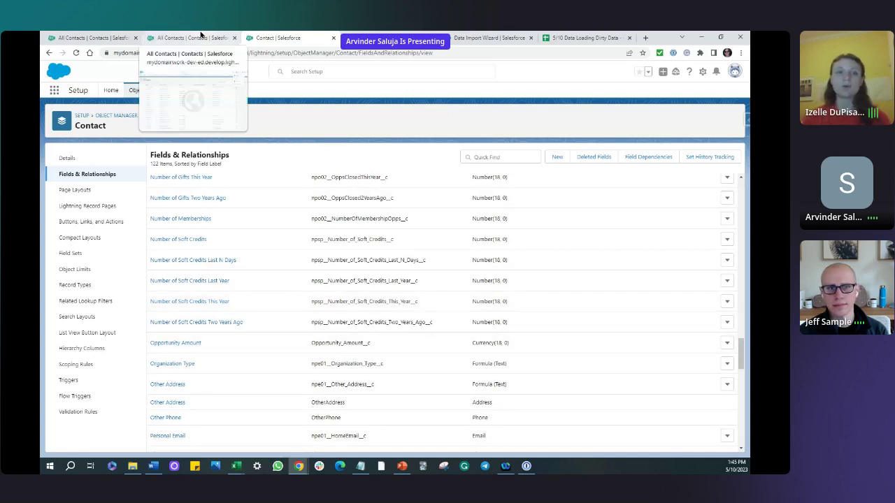
left_click(200, 37)
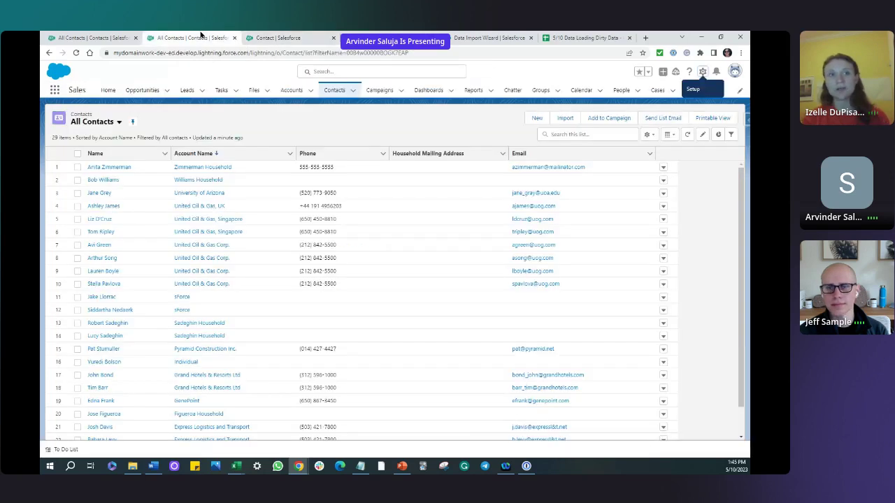
key("ctrl+Tab")
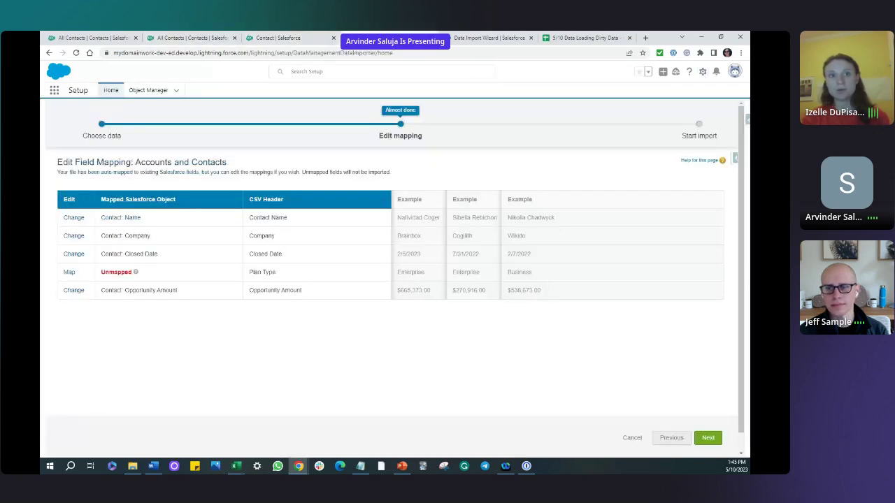
- Search for "org" in the Plan Type mapping, examine the available Account and Contact fields for a suitable match, and cancel the mapping
left_click(69, 272)
left_click(365, 216)
type("org")
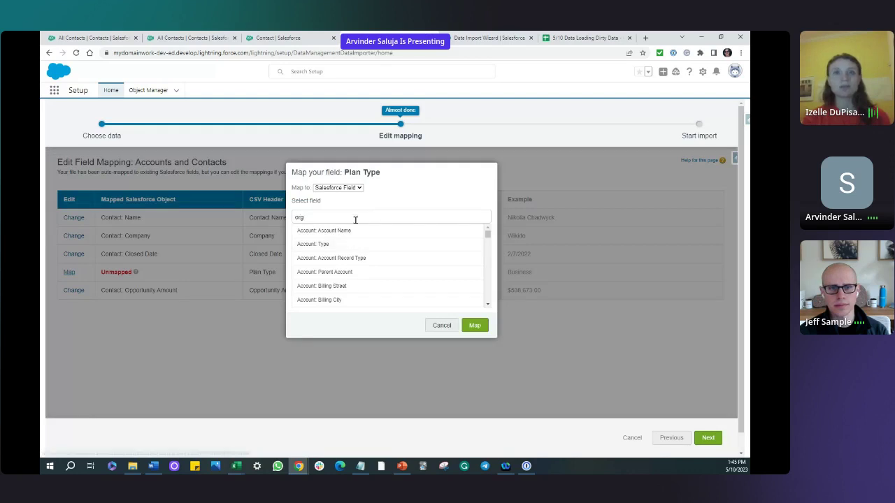
scroll(364, 280, "down", 5)
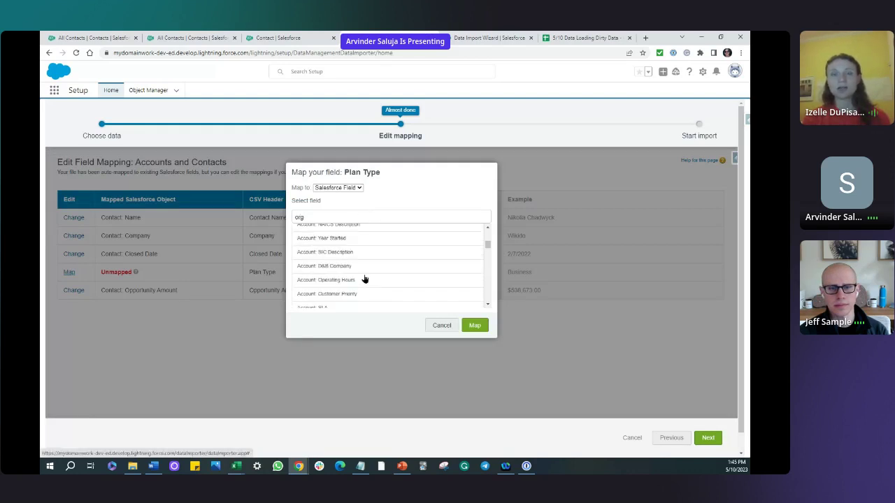
scroll(365, 279, "down", 5)
scroll(364, 280, "down", 5)
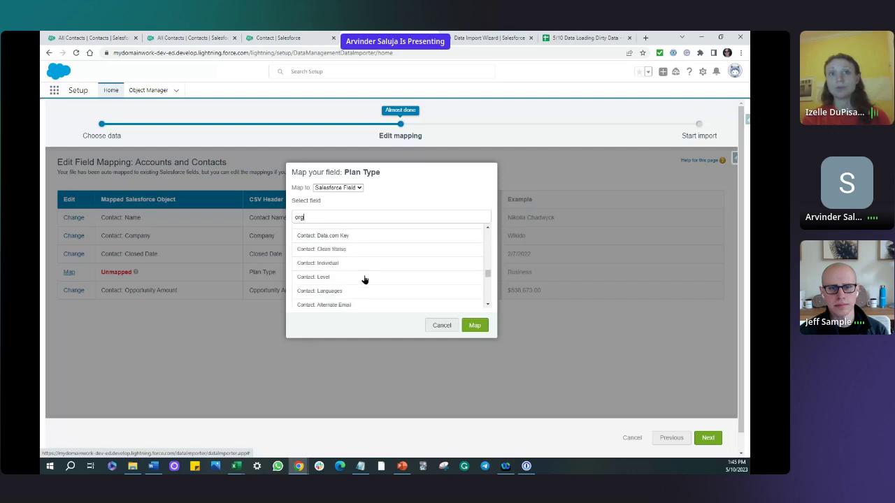
scroll(365, 279, "down", 5)
scroll(364, 280, "down", 5)
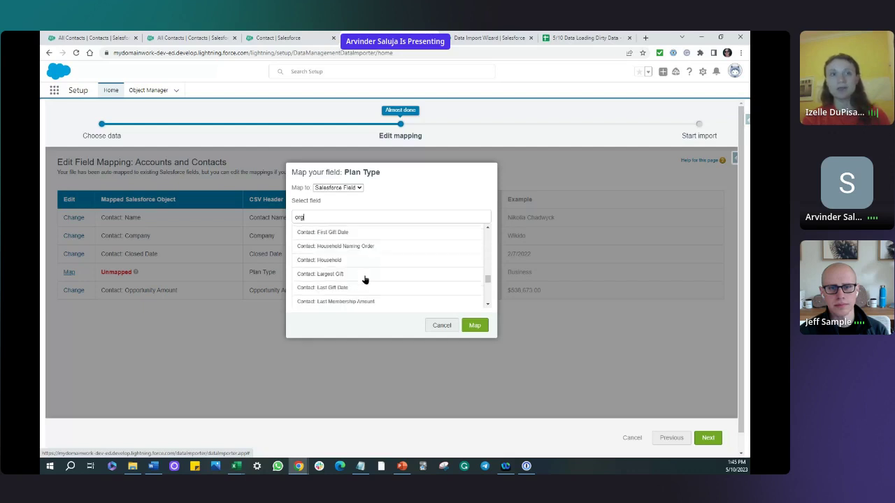
scroll(365, 280, "down", 5)
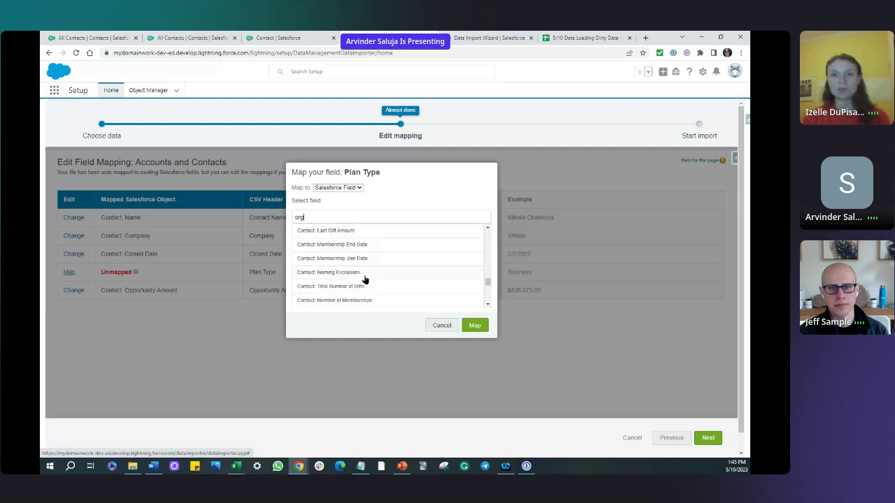
scroll(364, 280, "down", 5)
scroll(364, 279, "up", 5)
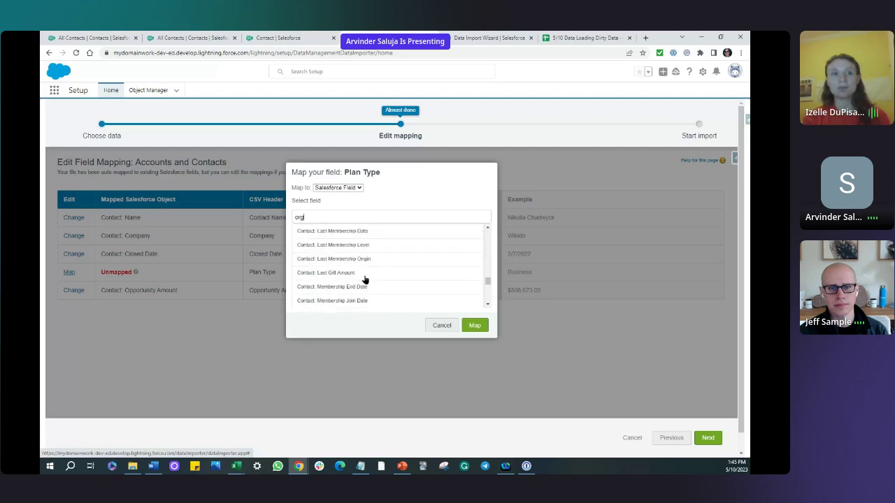
scroll(364, 279, "up", 1)
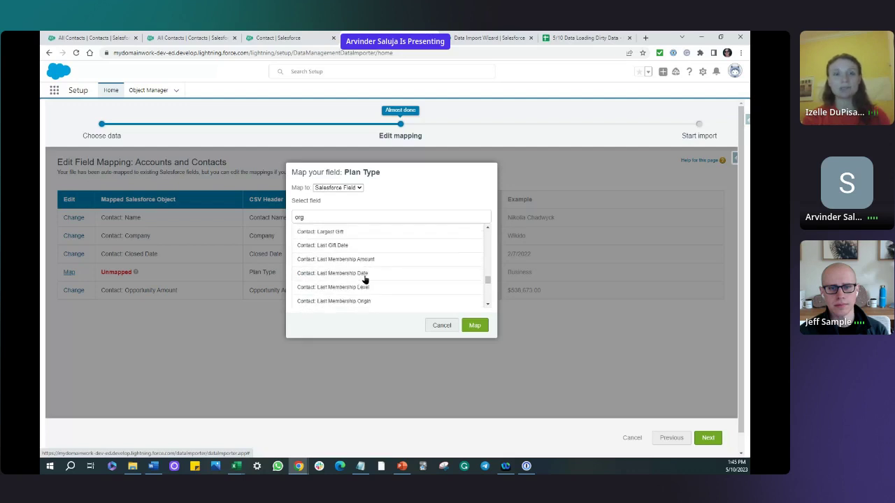
scroll(364, 280, "up", 1)
scroll(364, 280, "up", 2)
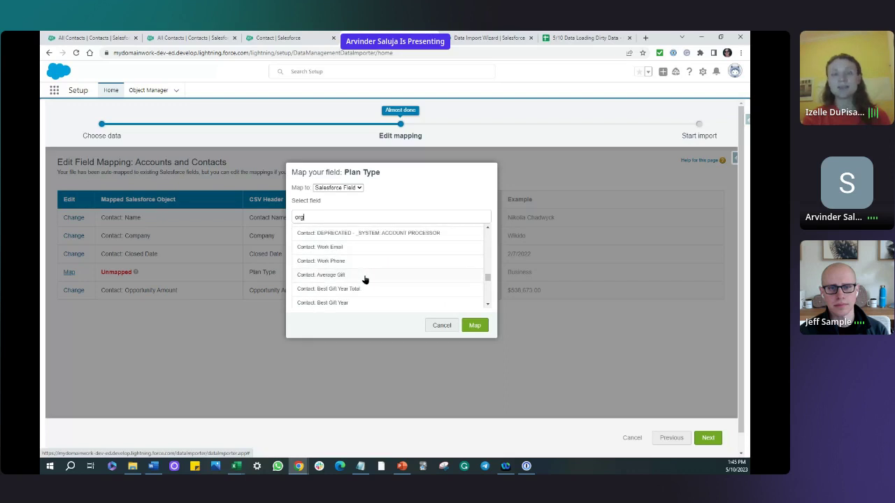
scroll(365, 280, "up", 1)
scroll(365, 280, "up", 1)
scroll(364, 279, "up", 1)
scroll(363, 280, "down", 6)
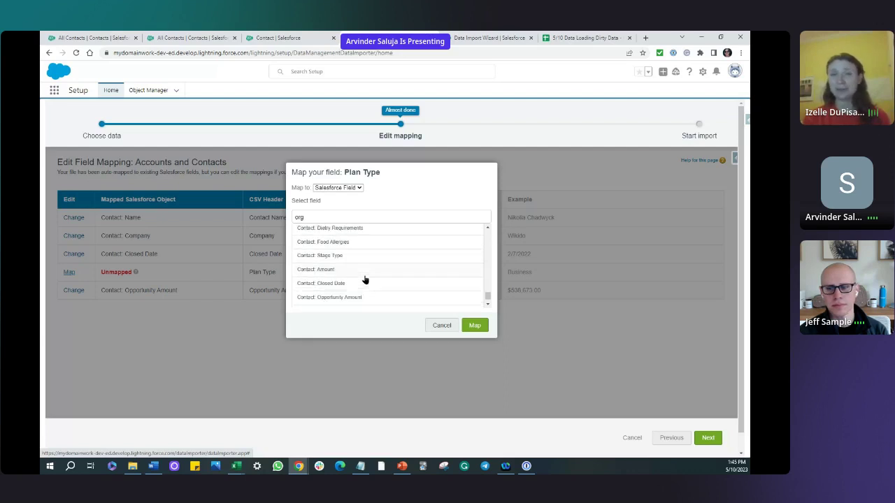
scroll(363, 280, "down", 1)
scroll(364, 279, "down", 2)
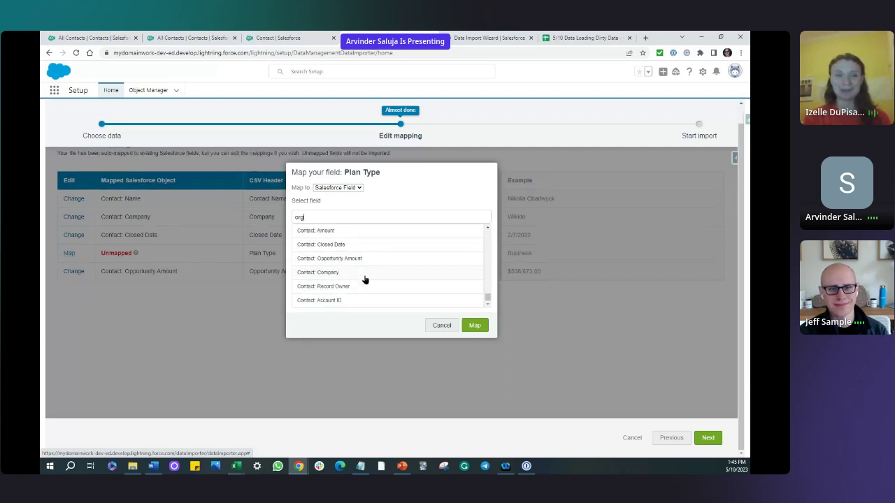
scroll(364, 280, "up", 3)
scroll(365, 280, "up", 3)
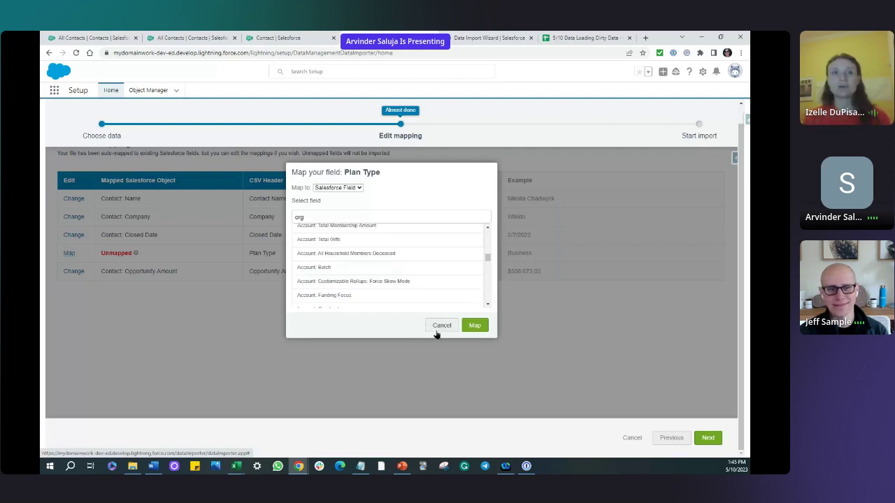
left_click(439, 327)
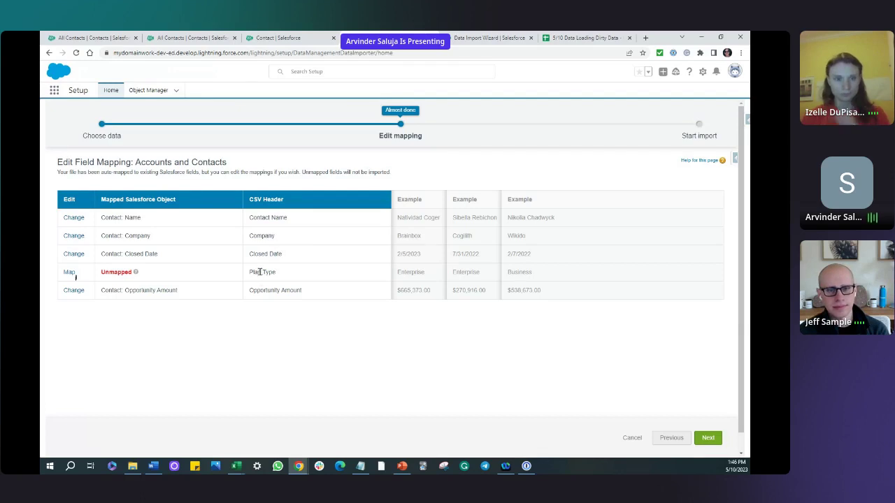
- Start a new Text field on the Contact object labelled Plan Type with length 255, and continue to field-level security
left_click(289, 39)
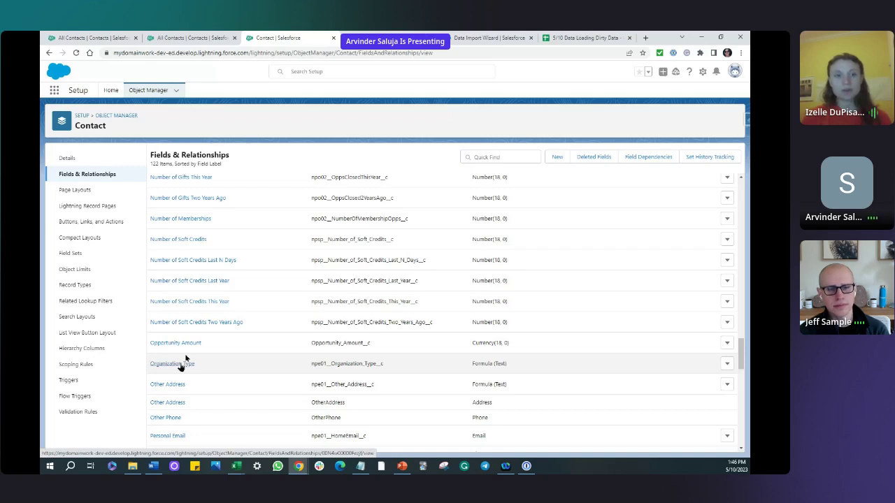
left_click(554, 160)
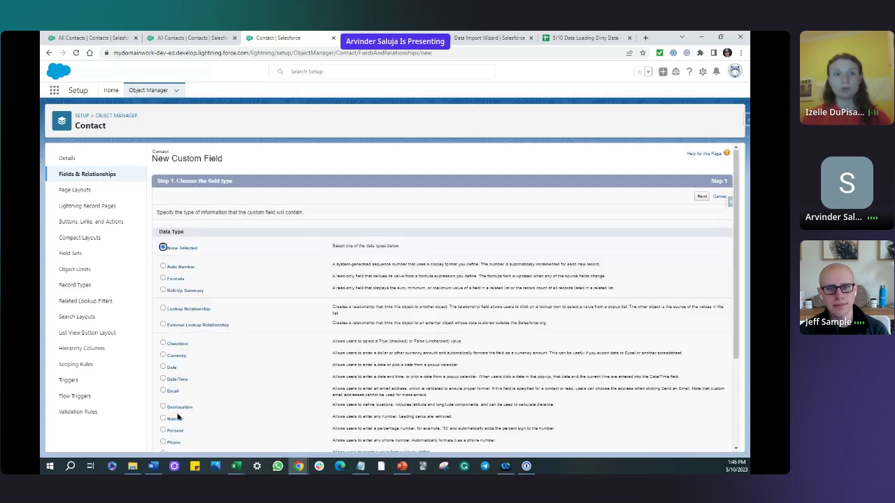
scroll(168, 391, "down", 3)
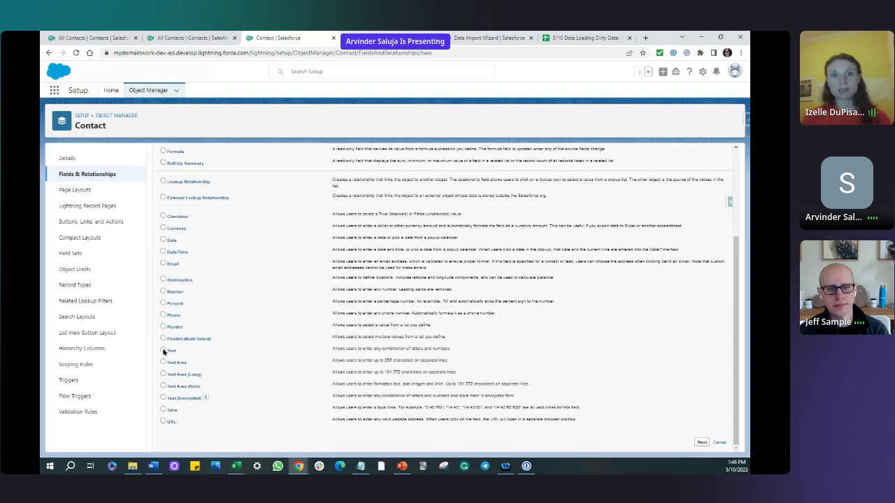
left_click(163, 351)
left_click(702, 443)
left_click(295, 214)
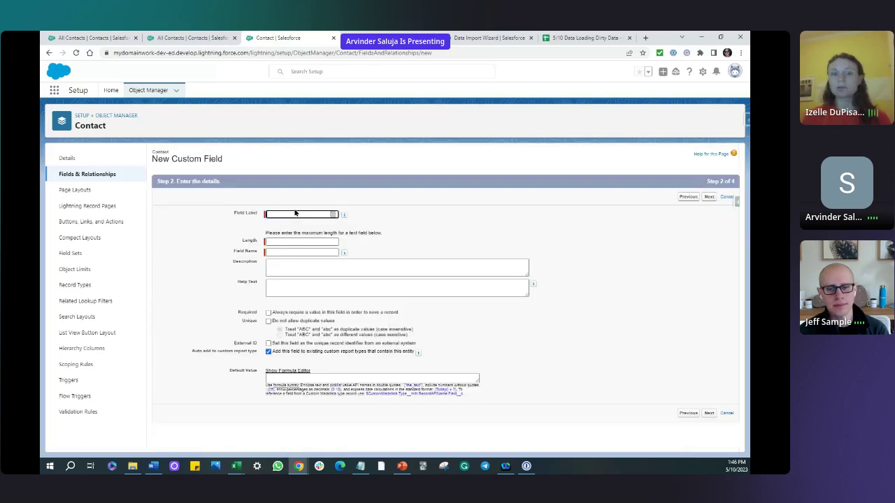
type("C")
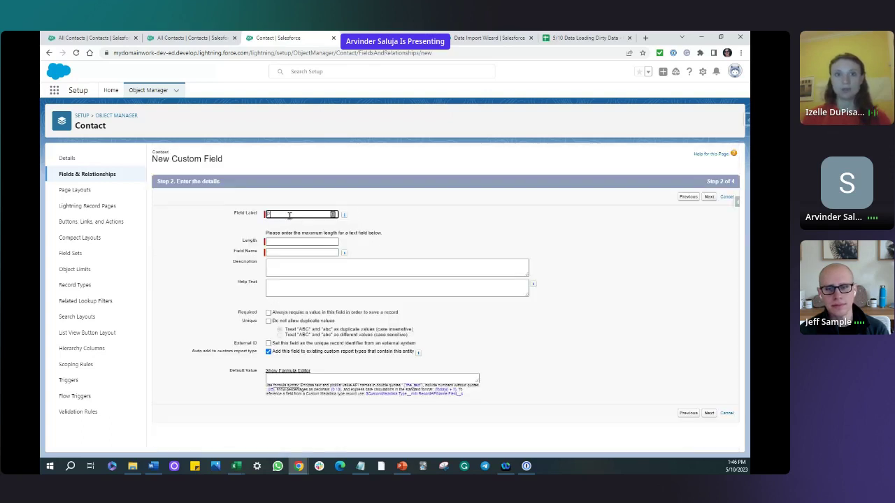
type("lan Type")
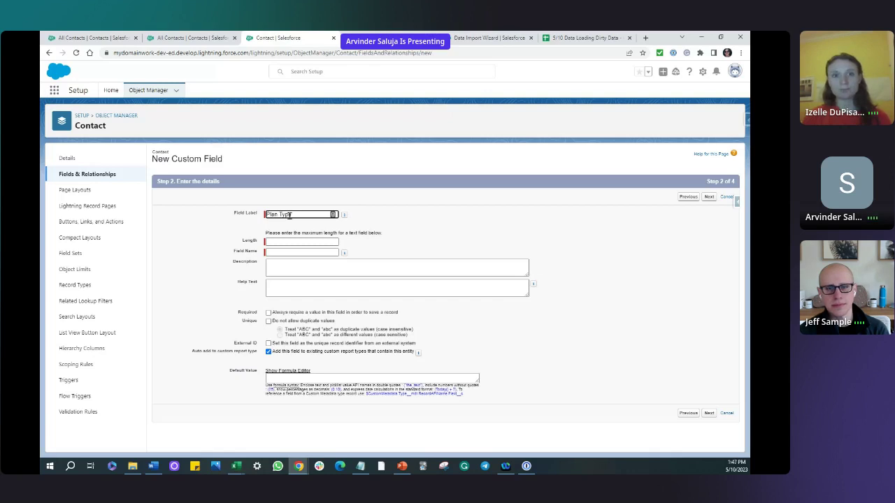
left_click(307, 240)
type("255")
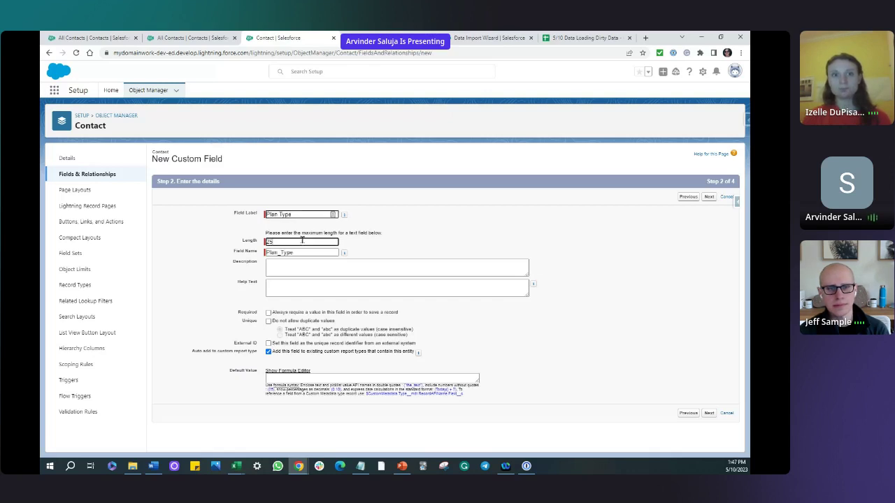
left_click(709, 413)
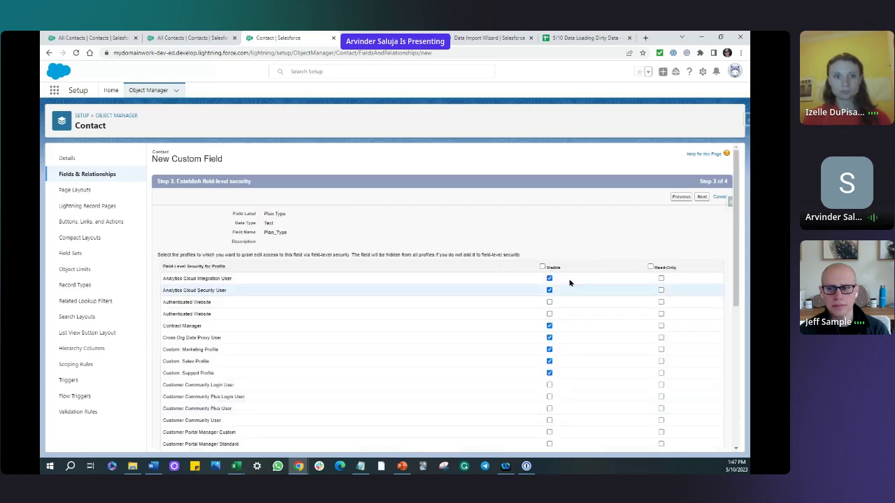
- Complete the field-level security and page layout stages for Plan Type, save the field, and return to the import wizard's mapping
left_click(702, 196)
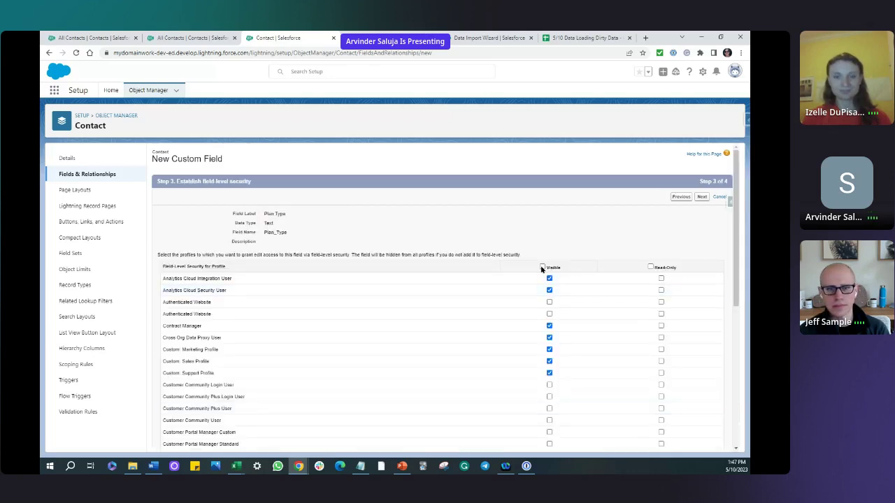
left_click(703, 197)
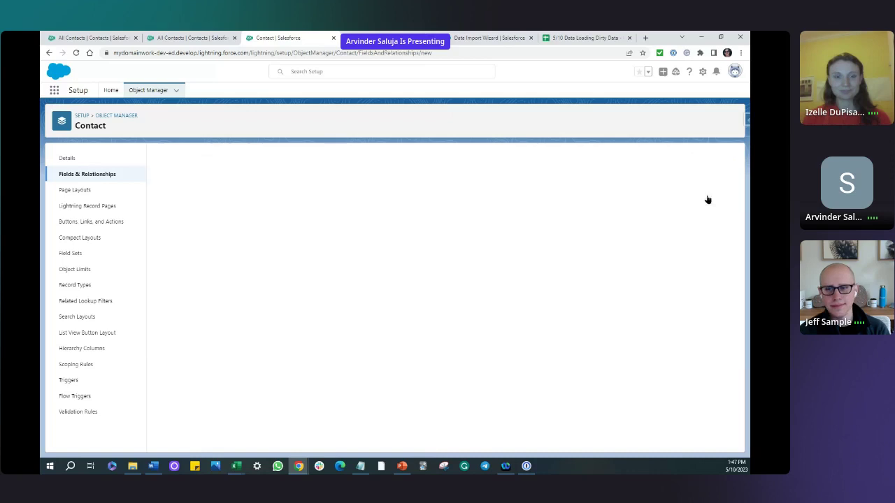
left_click(170, 37)
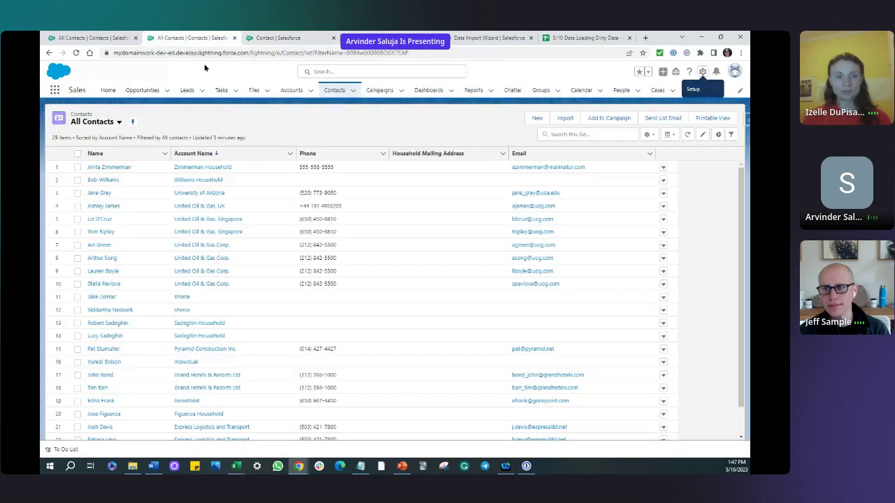
key("ctrl+Tab")
key("ctrl+Tab")
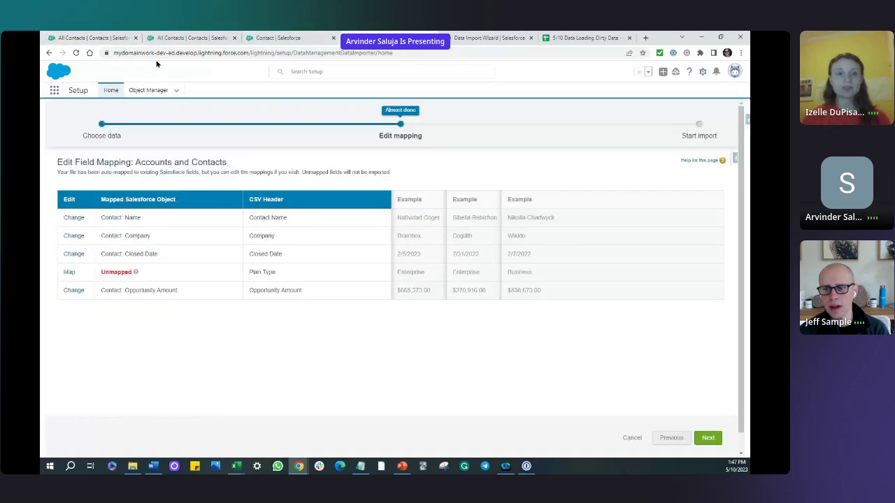
- Open and cancel the Plan Type mapping, reload the Data Import Wizard page and relaunch the wizard
left_click(70, 272)
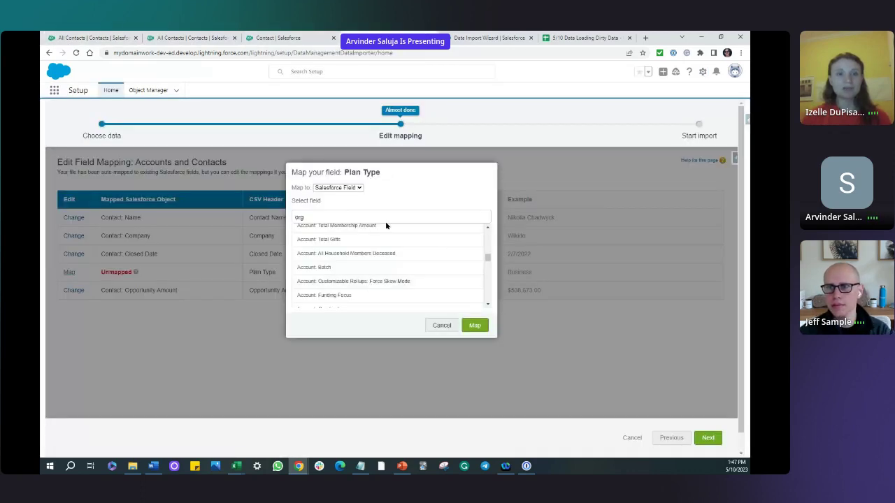
left_click(443, 326)
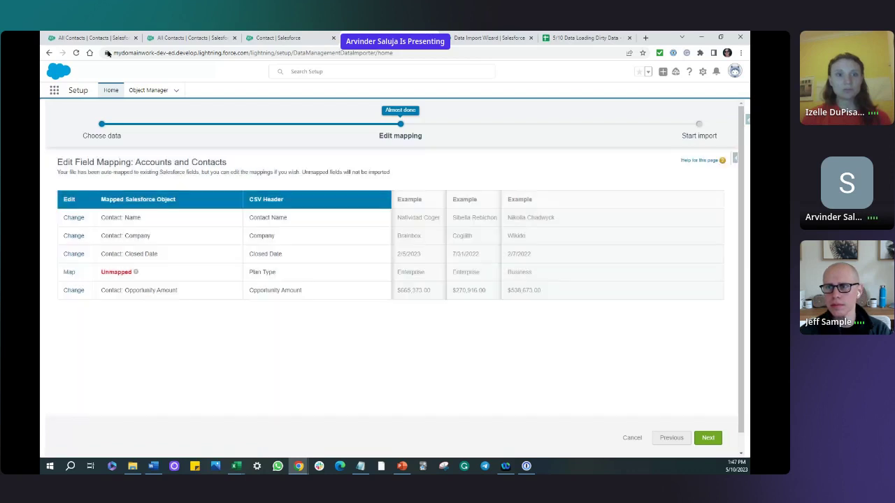
left_click(75, 54)
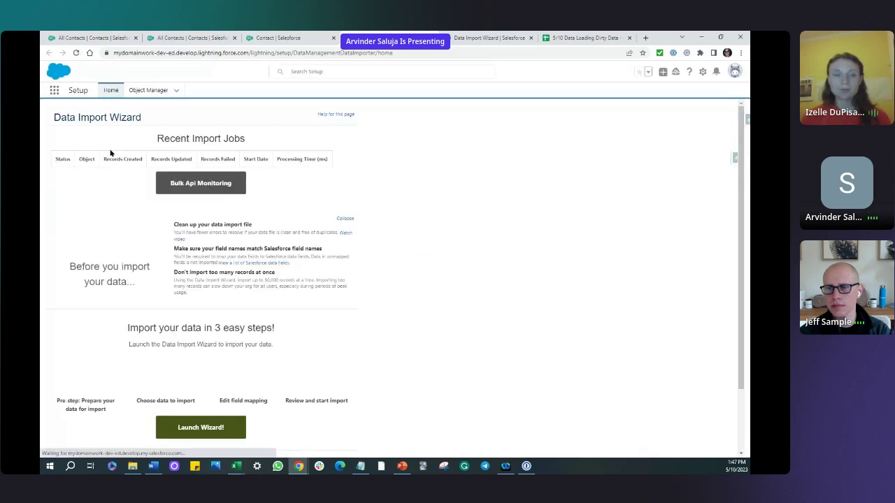
left_click(198, 435)
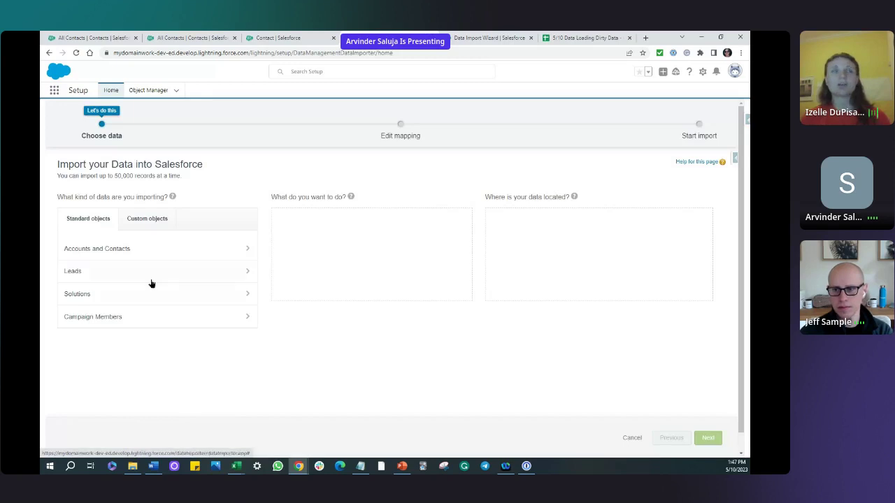
- Set up an Accounts and Contacts import that adds new records from the same CSV file, and continue to field mapping
left_click(139, 249)
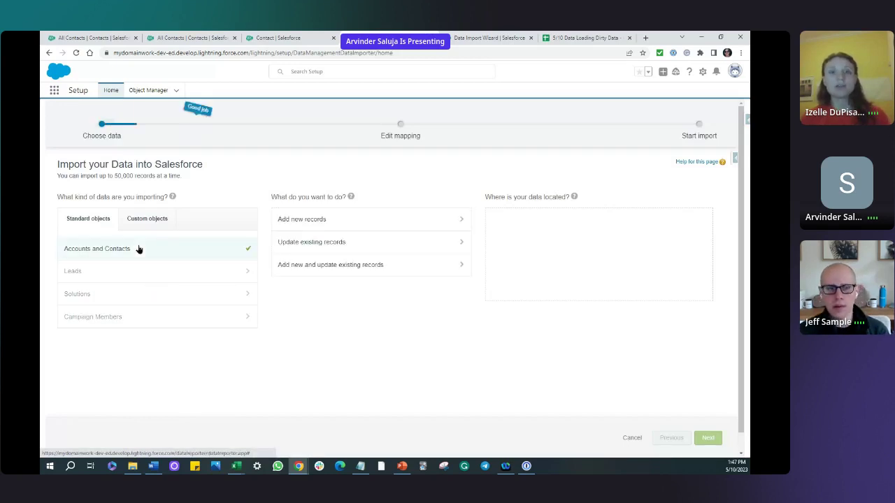
left_click(371, 220)
left_click(512, 252)
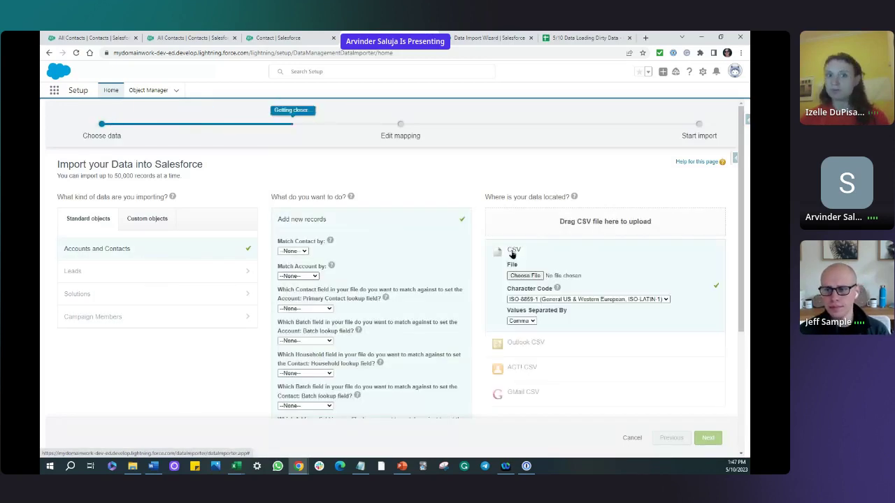
left_click(517, 277)
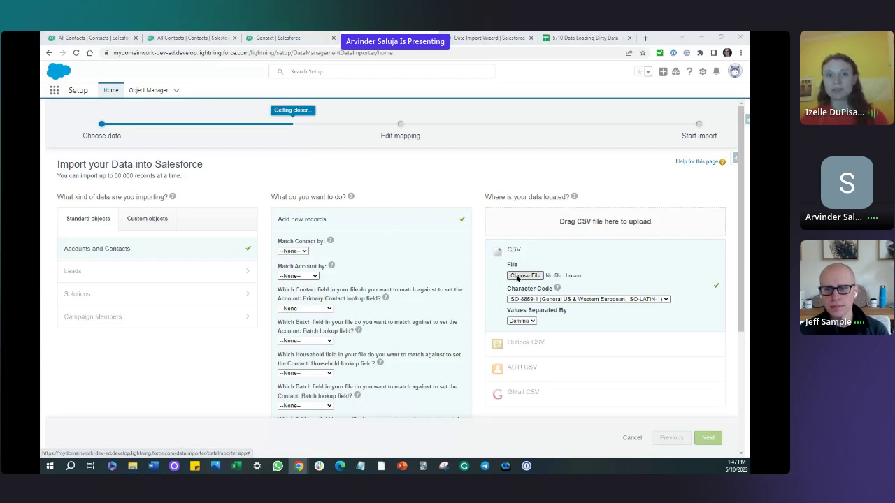
left_click(168, 109)
left_click(661, 372)
left_click(708, 437)
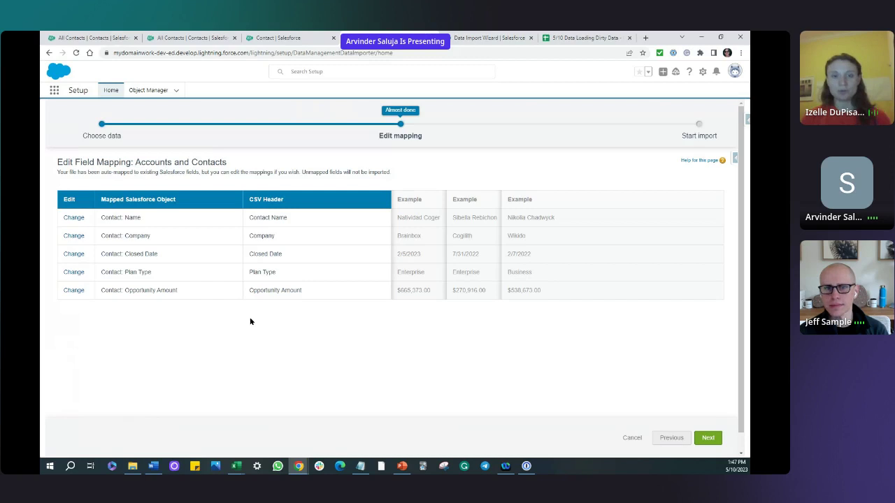
- Try to continue past field mapping, dismiss the error dialog, and switch to the Contact object's Fields & Relationships list
left_click(713, 441)
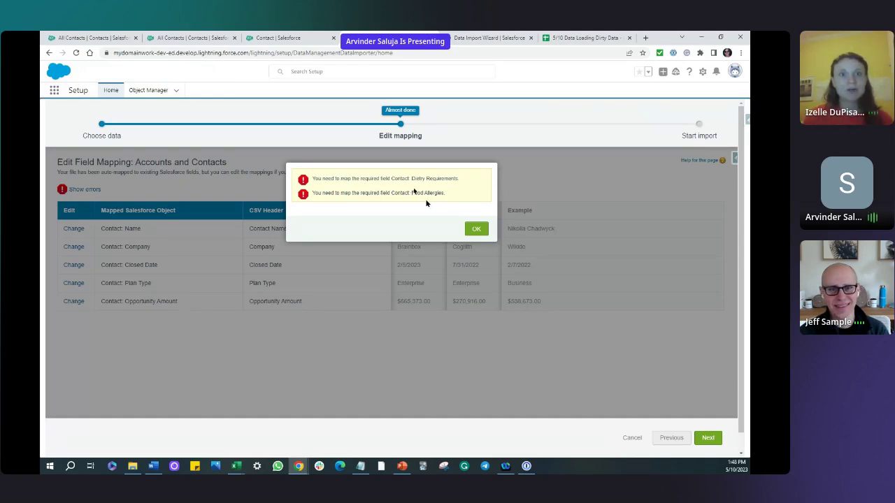
left_click(476, 230)
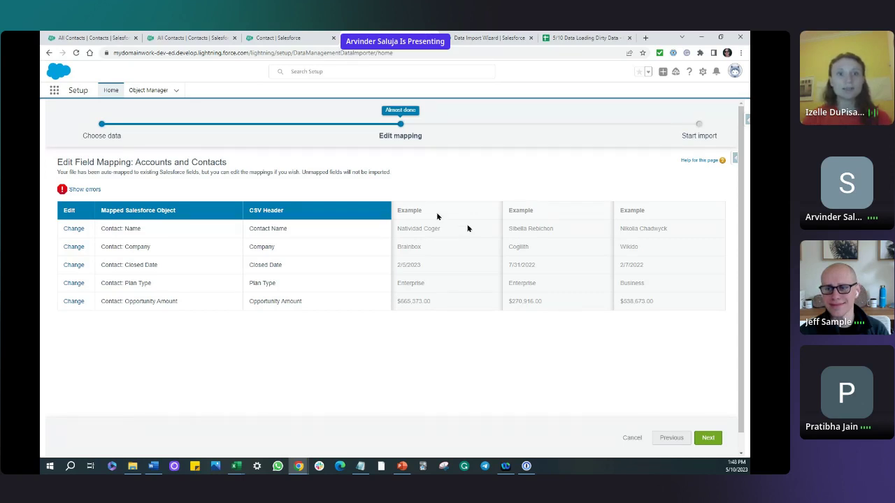
left_click(265, 37)
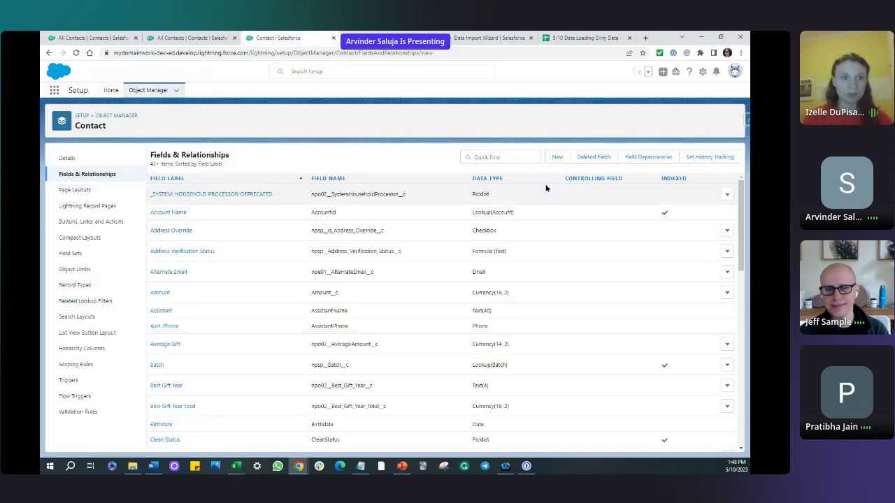
- Find the Contact field Dietry Requirements, remove its always-required setting, and save the field
left_click(517, 157)
type("diet")
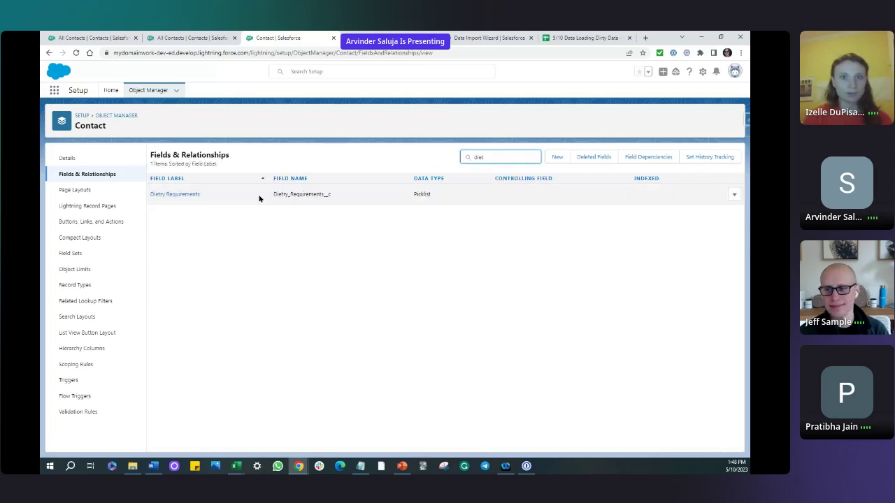
left_click(188, 197)
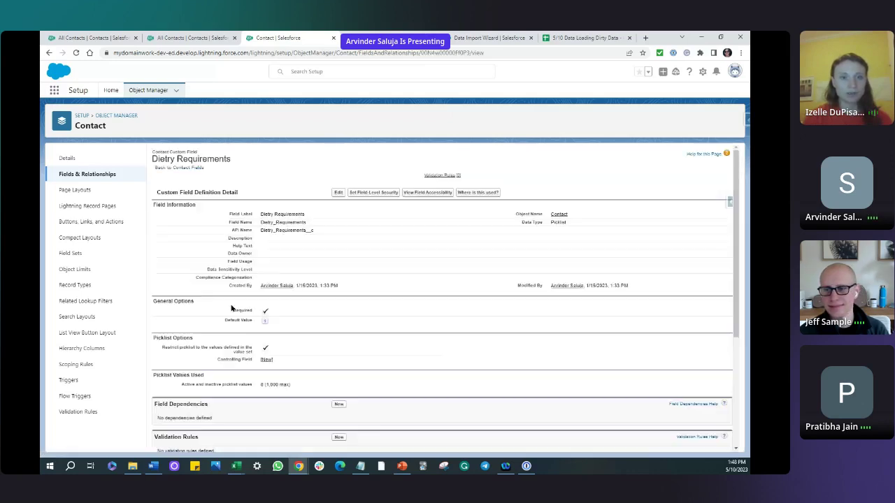
scroll(234, 311, "down", 5)
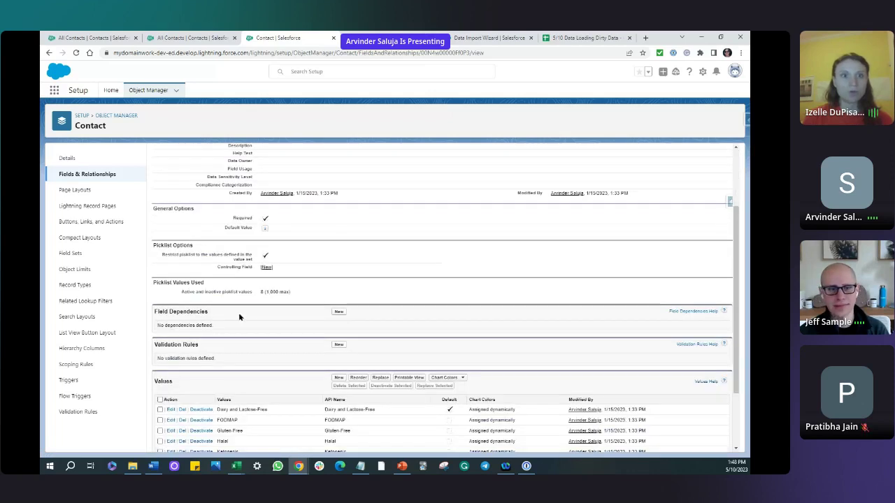
scroll(239, 318, "up", 5)
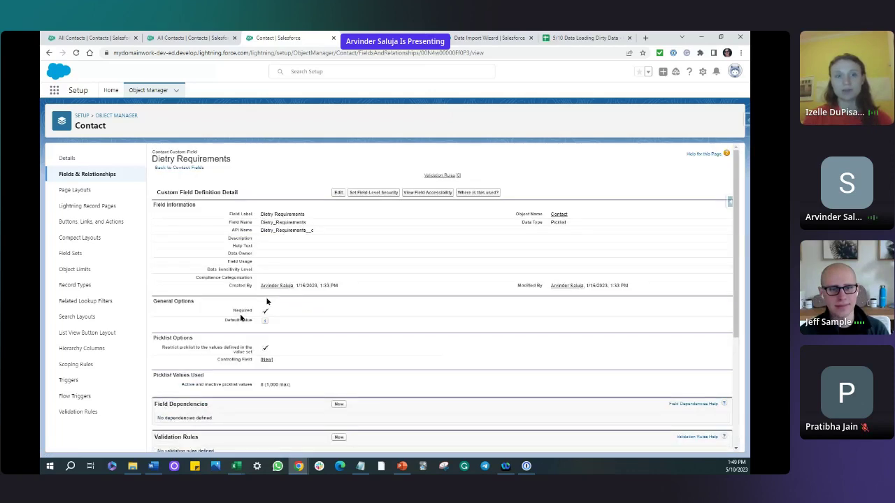
left_click(339, 193)
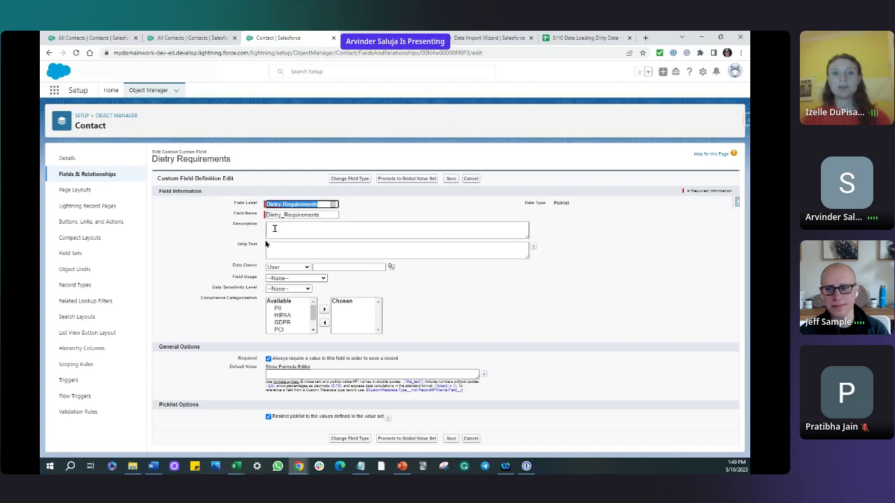
left_click(267, 359)
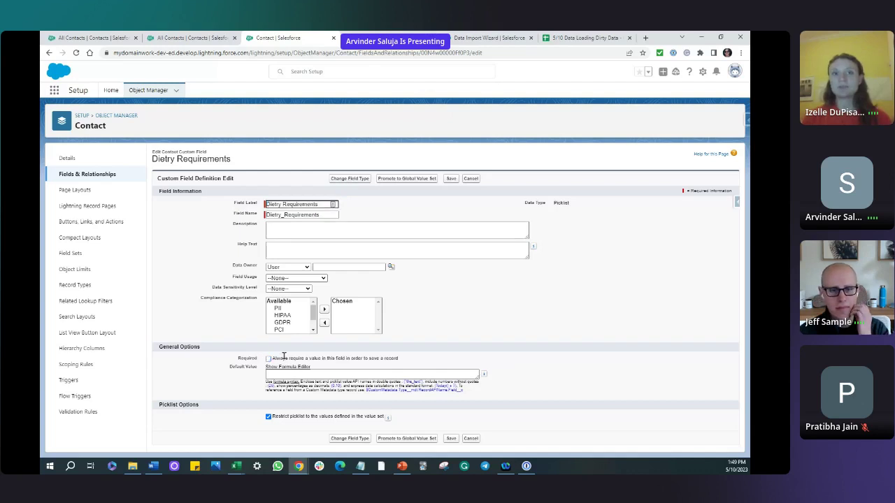
left_click(451, 179)
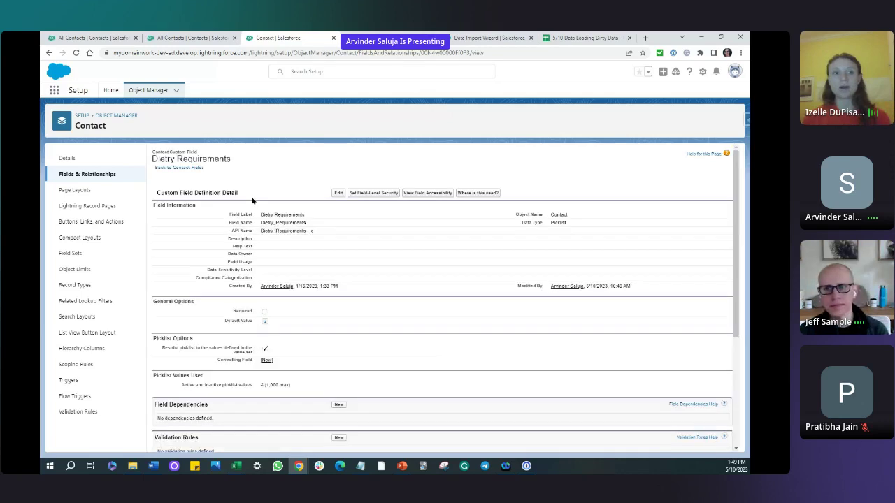
- Find the Contact field Food Allergies, remove its always-required setting, and save the field
left_click(106, 177)
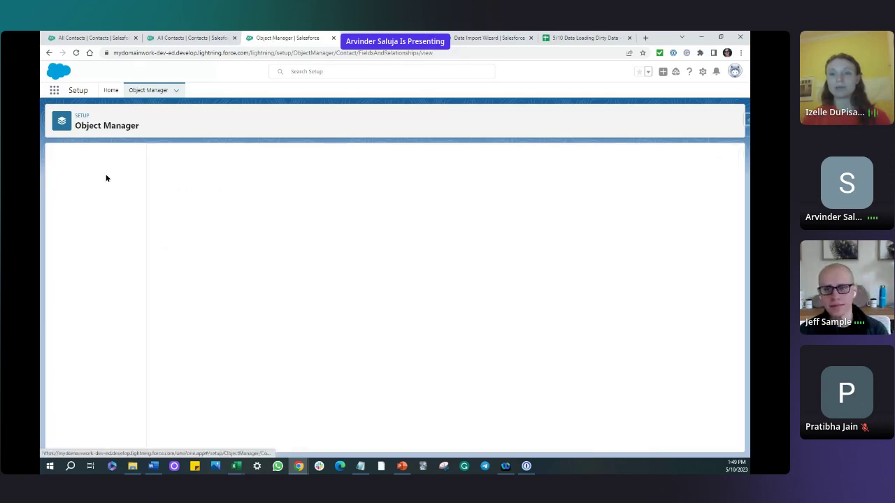
left_click(495, 157)
type("To")
type("od")
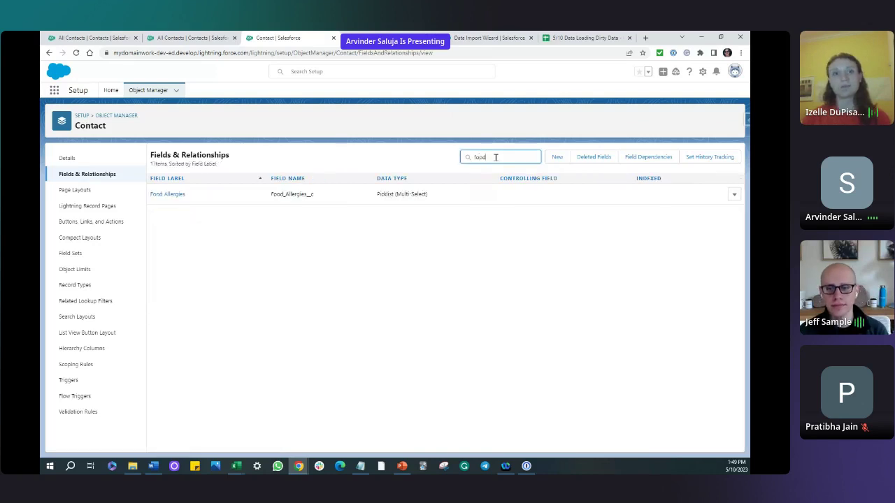
left_click(171, 195)
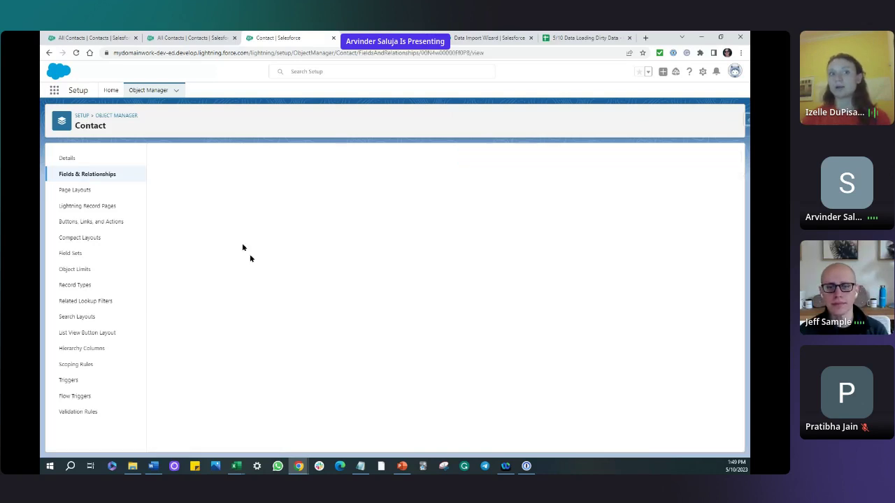
left_click(337, 193)
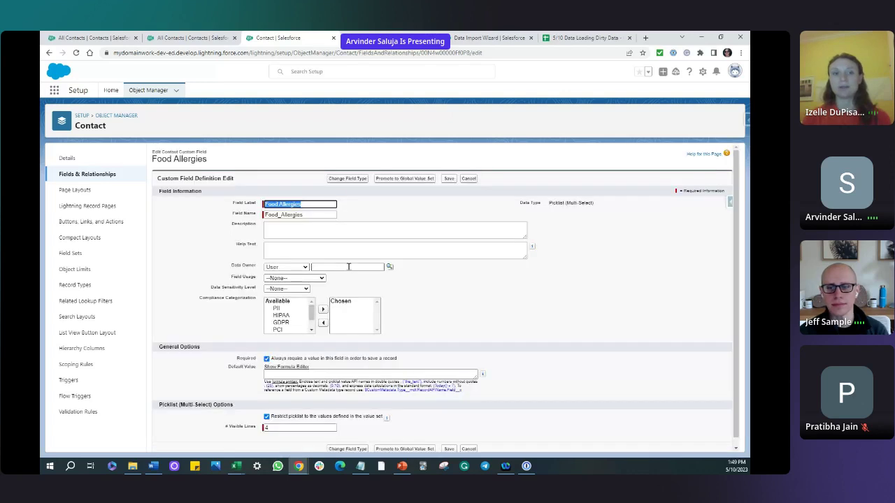
left_click(266, 358)
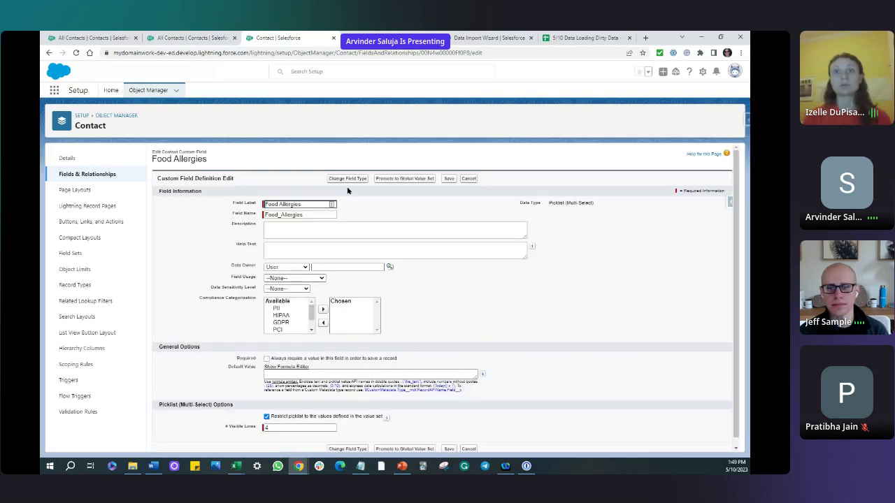
left_click(448, 178)
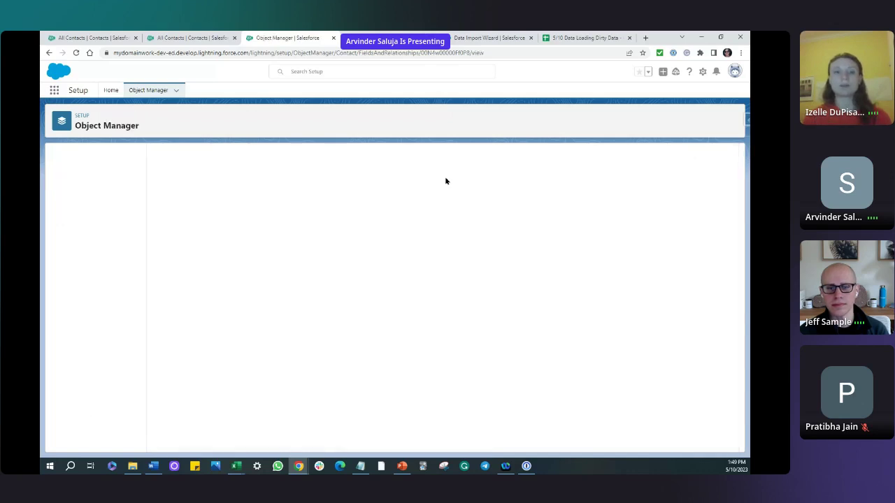
mouse_move(445, 176)
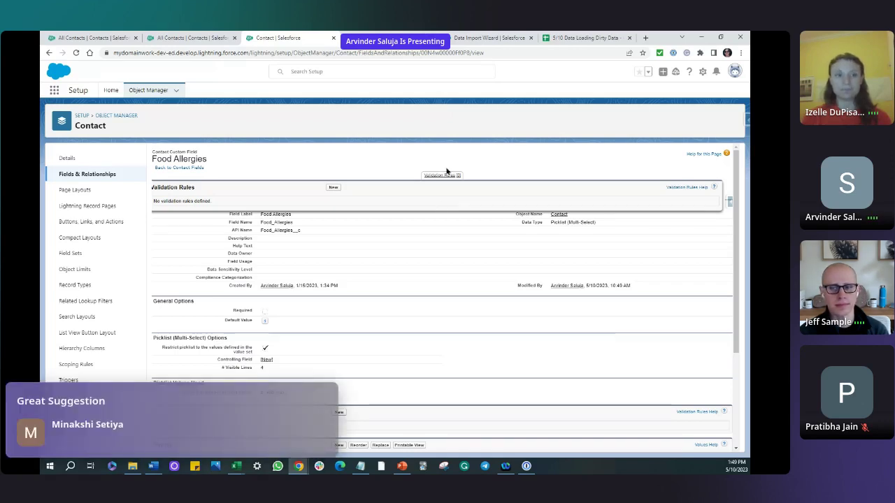
- Return to the Data Import Wizard, continue past field mapping, start the import, and proceed to its bulk data load job page
left_click(392, 37)
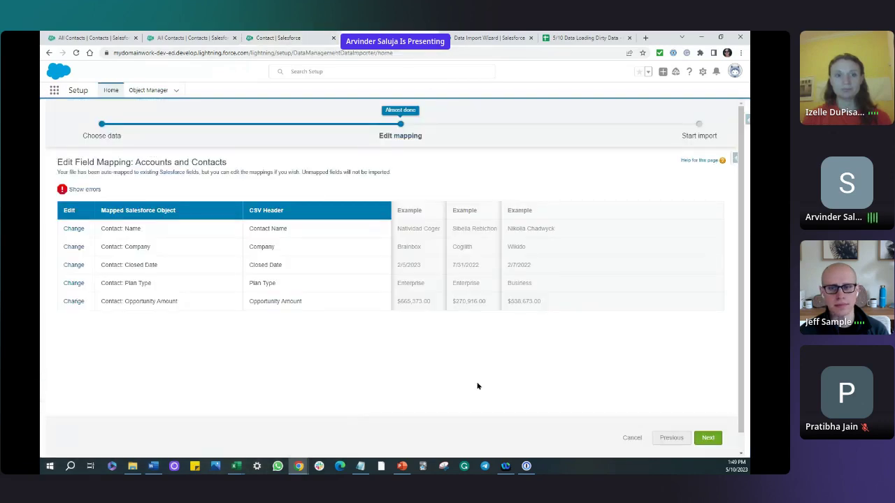
left_click(707, 438)
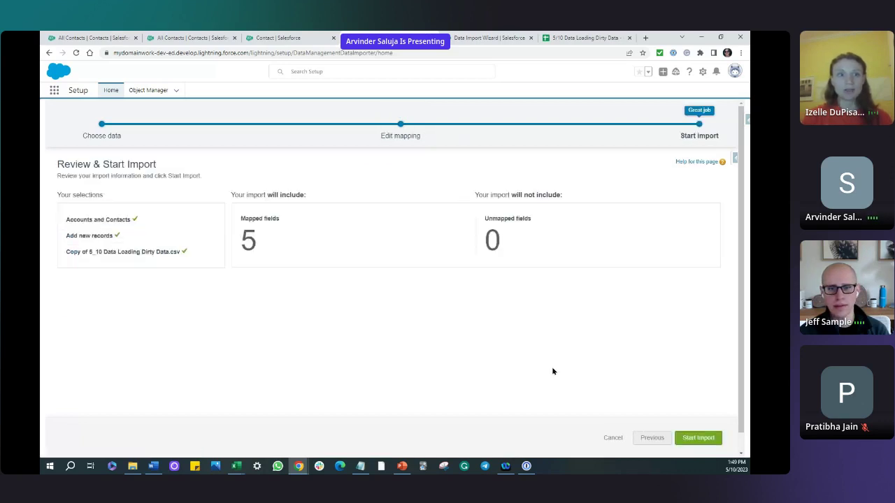
left_click(691, 438)
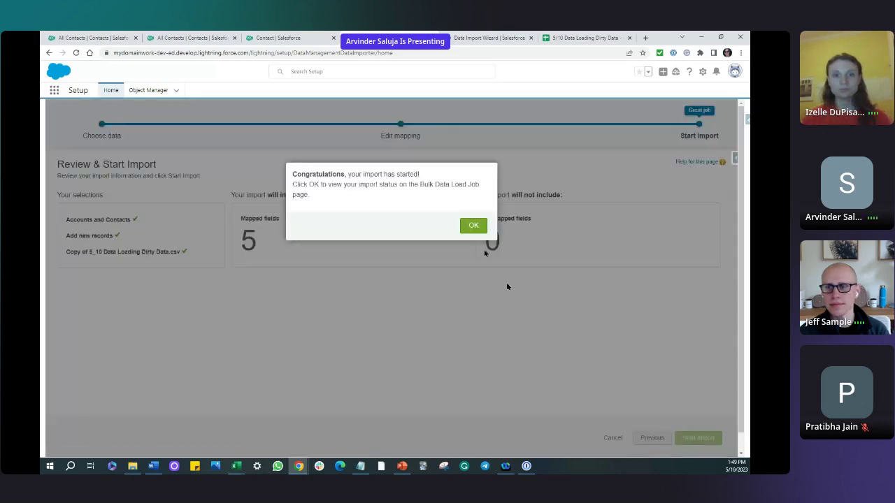
left_click(474, 225)
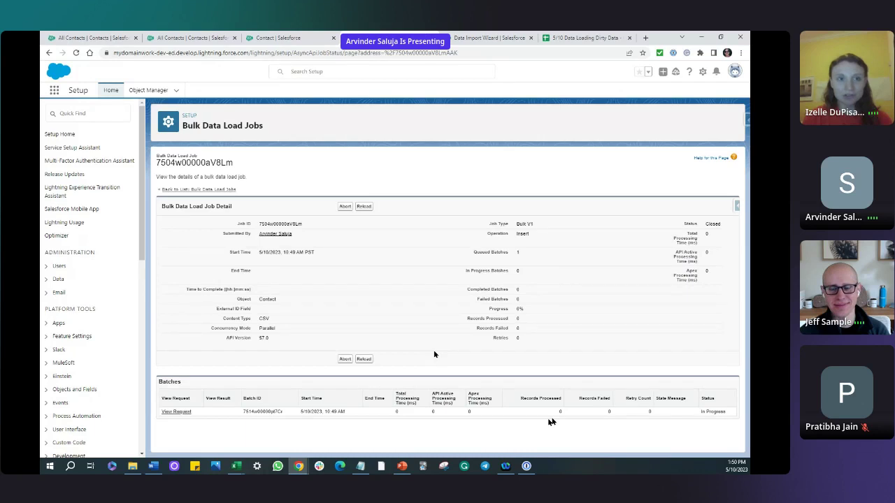
- Refresh the bulk data load job, save its batch result to the Desktop as result (2).csv, and open the file
left_click(76, 53)
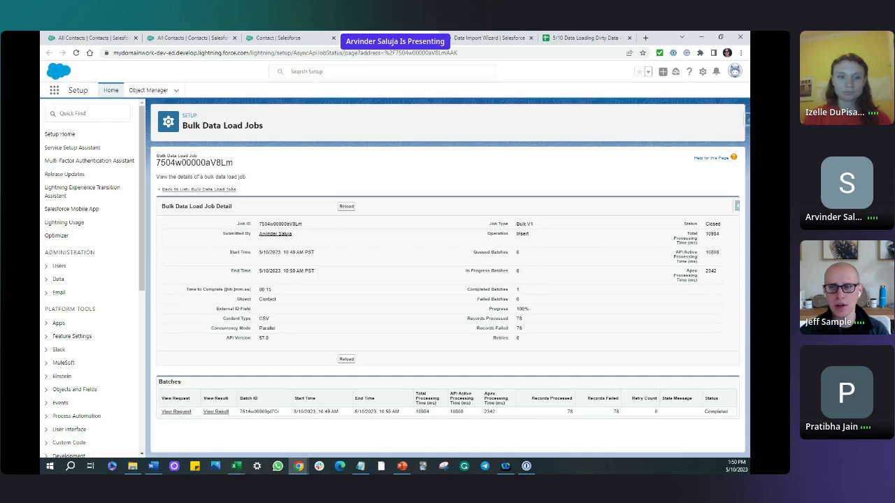
left_click(216, 412)
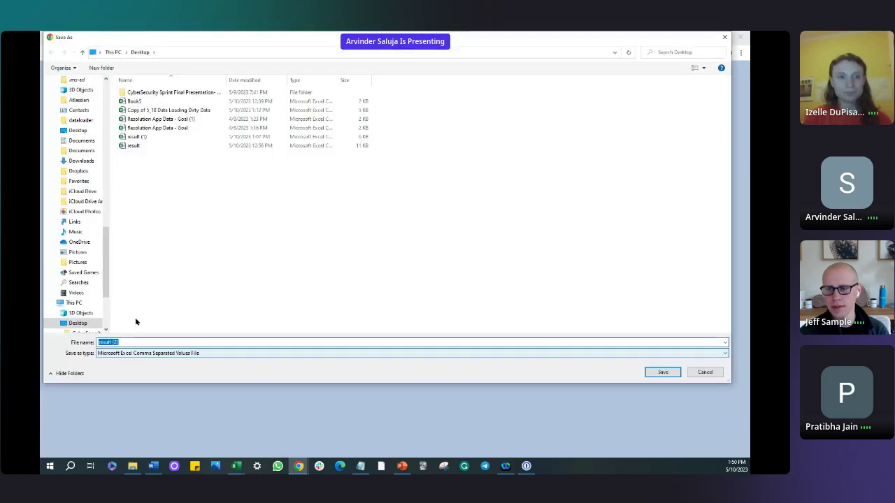
left_click(660, 372)
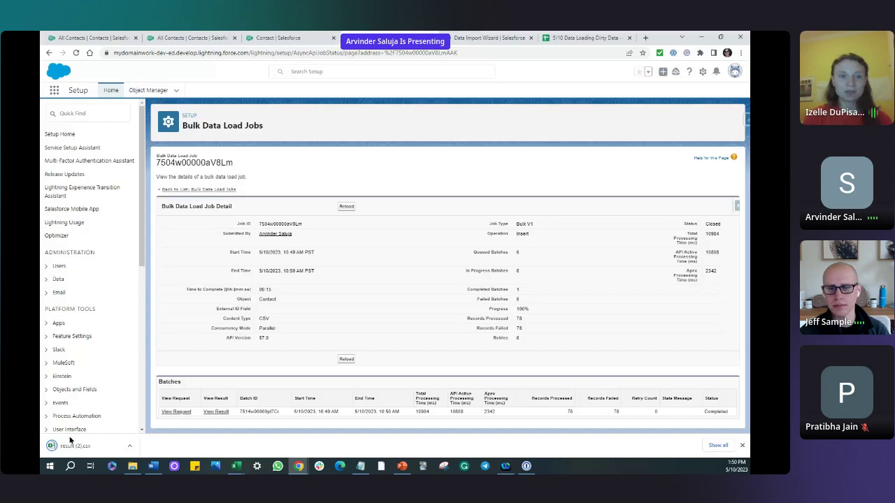
left_click(67, 446)
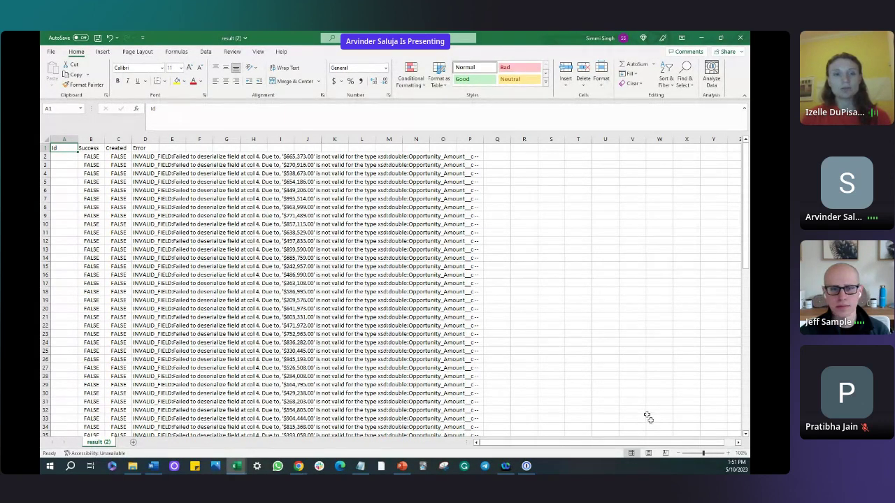
- Minimize the Excel windows and open the Contact object's Opportunity Amount field definition in Salesforce's Object Manager
left_click(700, 38)
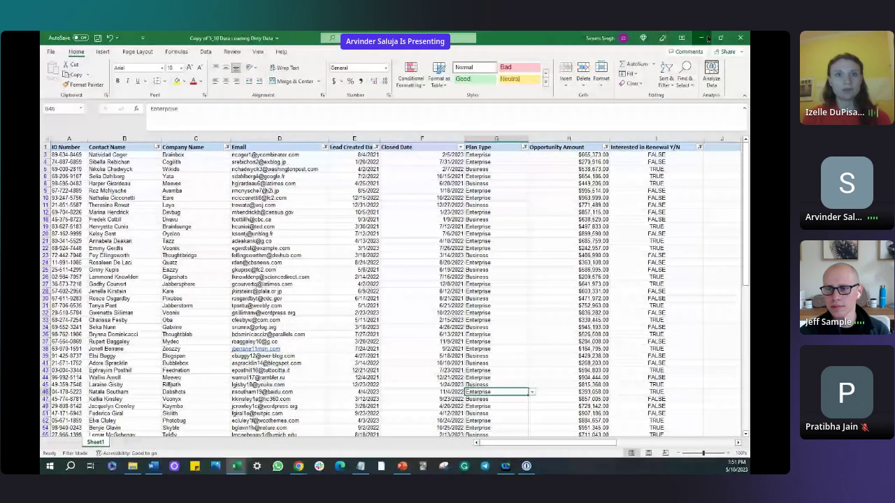
left_click(702, 40)
left_click(135, 91)
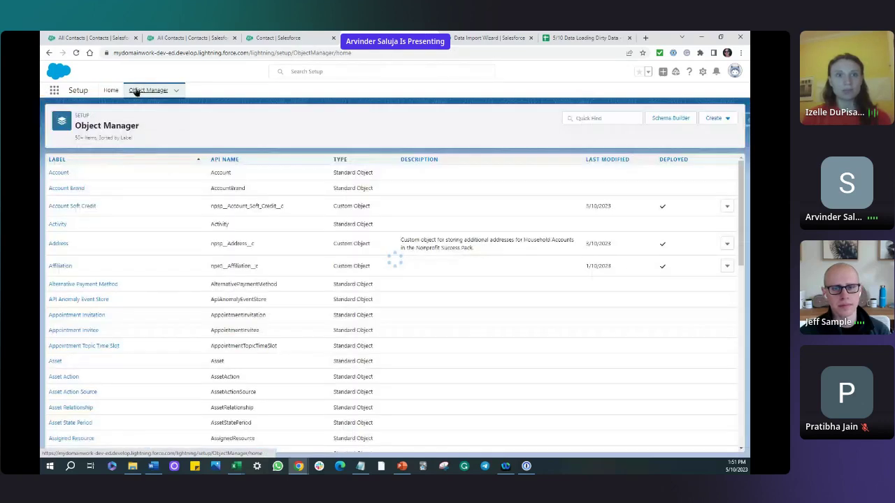
left_click(600, 118)
type("conta")
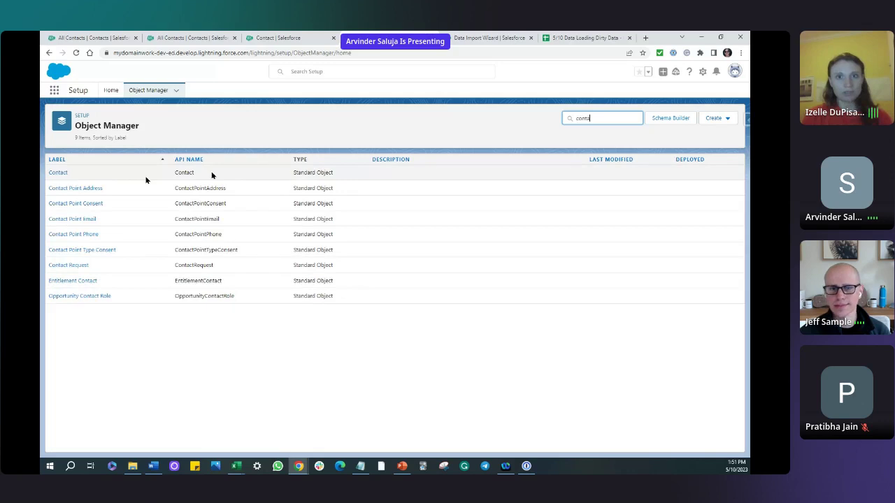
left_click(50, 174)
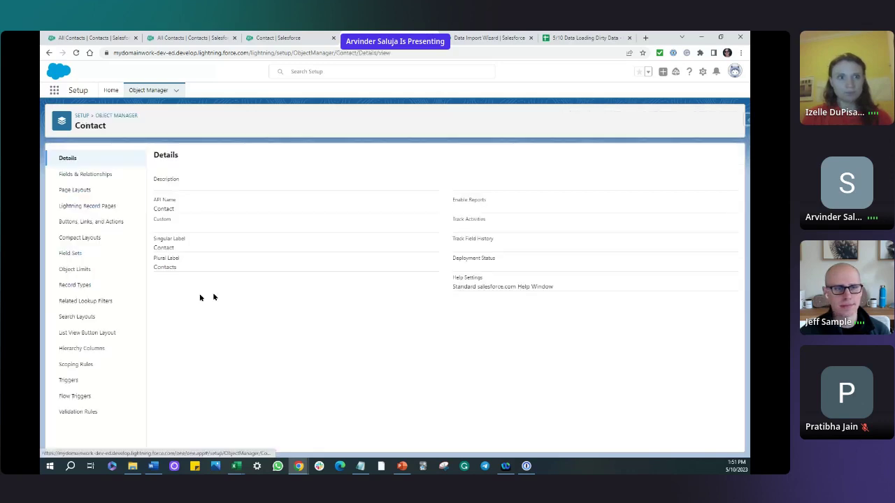
left_click(96, 177)
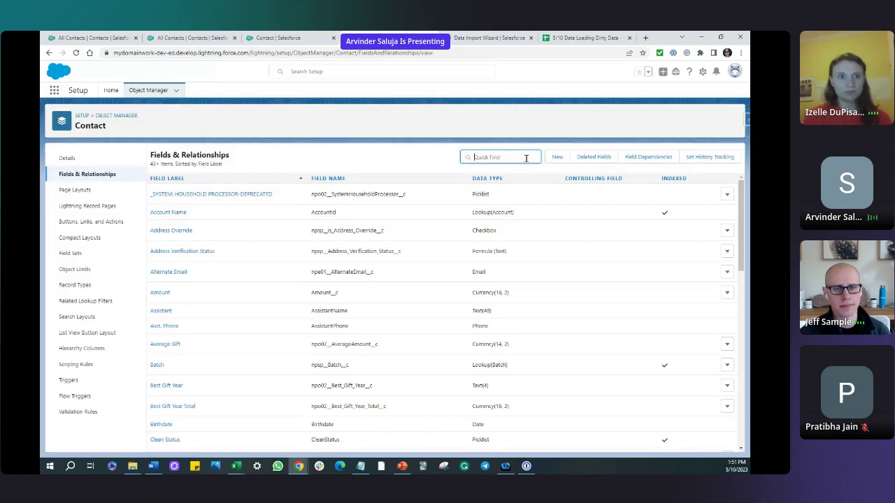
type("opp")
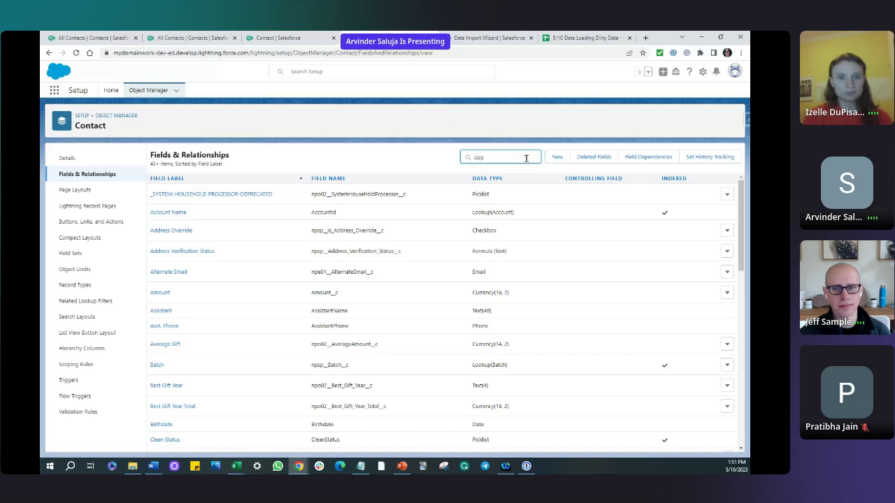
left_click(175, 196)
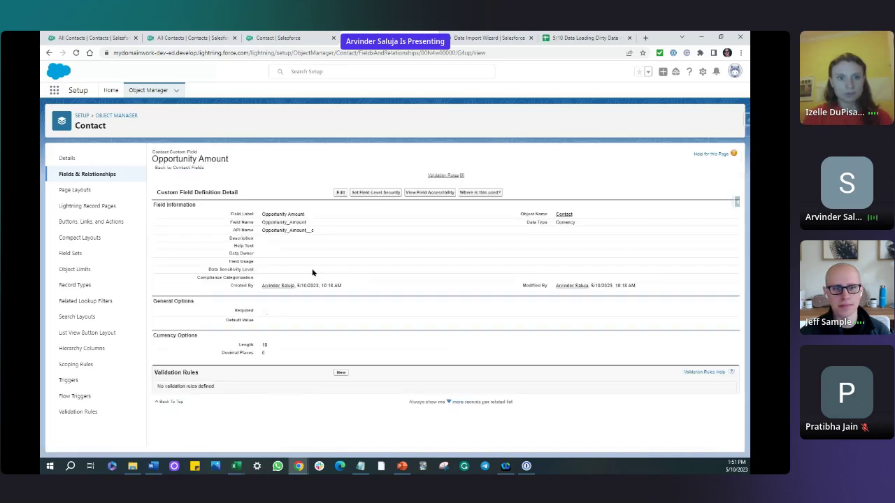
- Inspect the Opportunity Amount field's editable currency options, including Decimal Places, and leave without saving
left_click(341, 192)
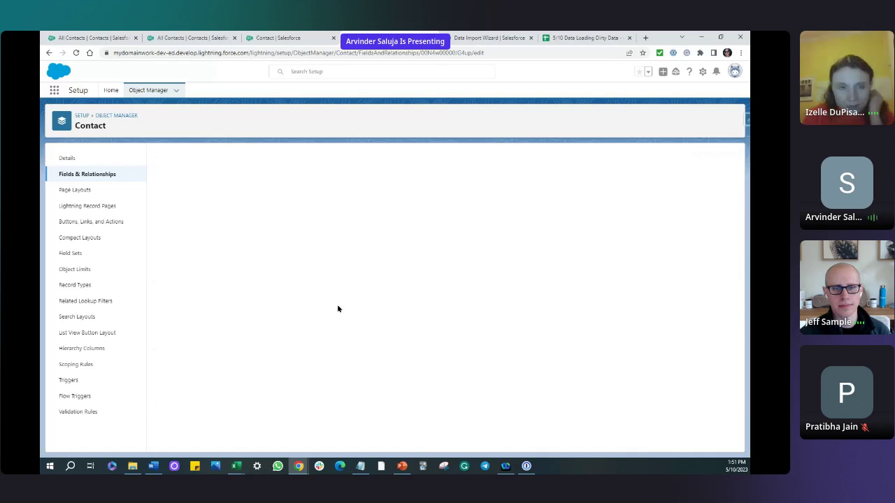
scroll(378, 352, "down", 1)
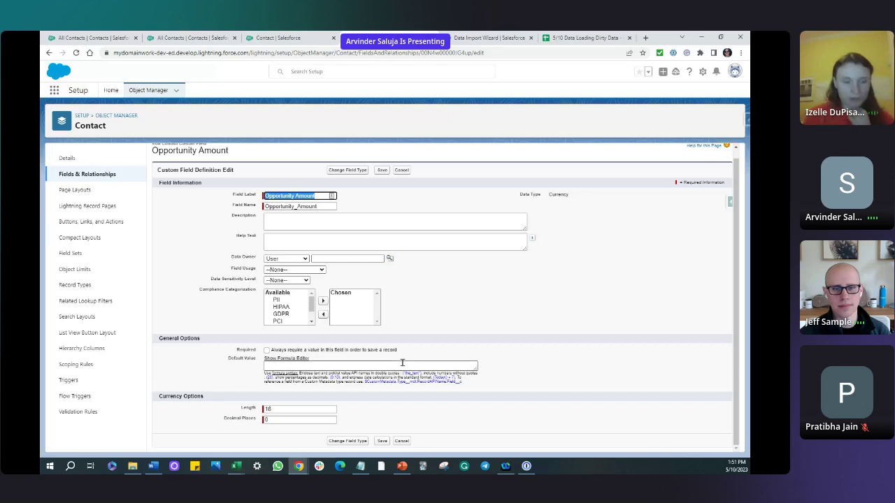
left_click(313, 419)
left_click(401, 442)
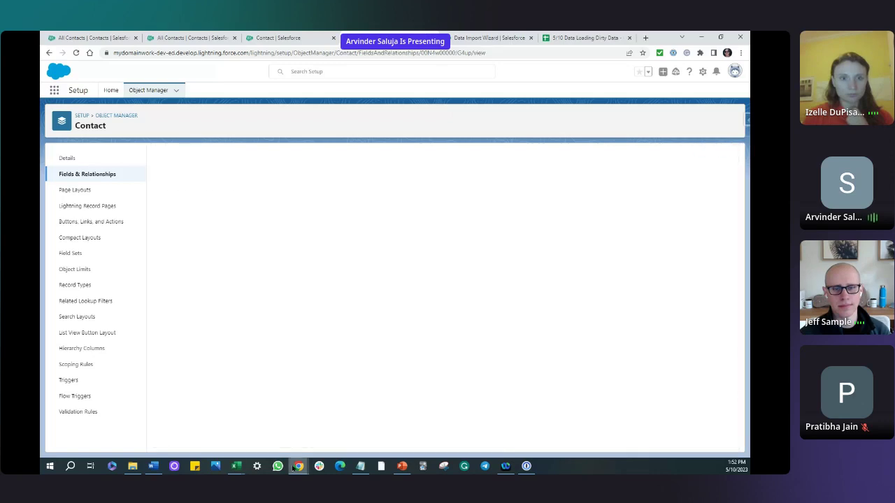
- Switch to the Copy of 5_10 Data Loading Dirty Data workbook in Excel and select the whole Opportunity Amount column
mouse_move(237, 466)
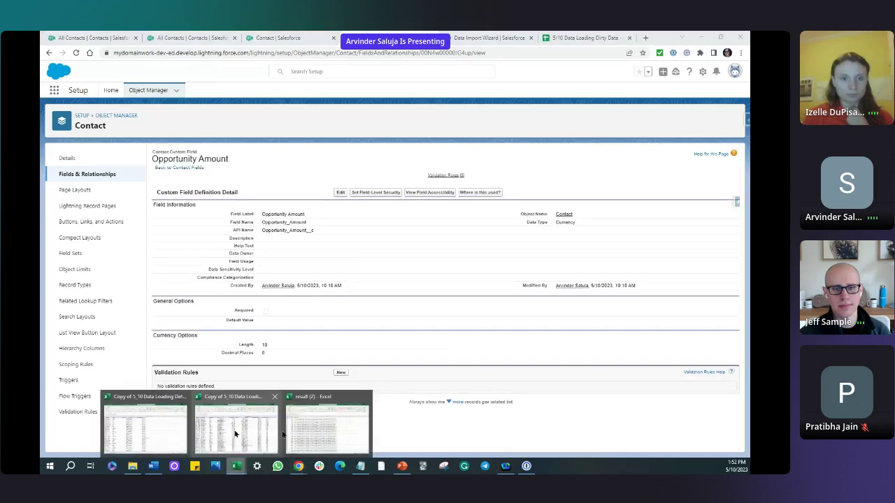
key("alt+Tab")
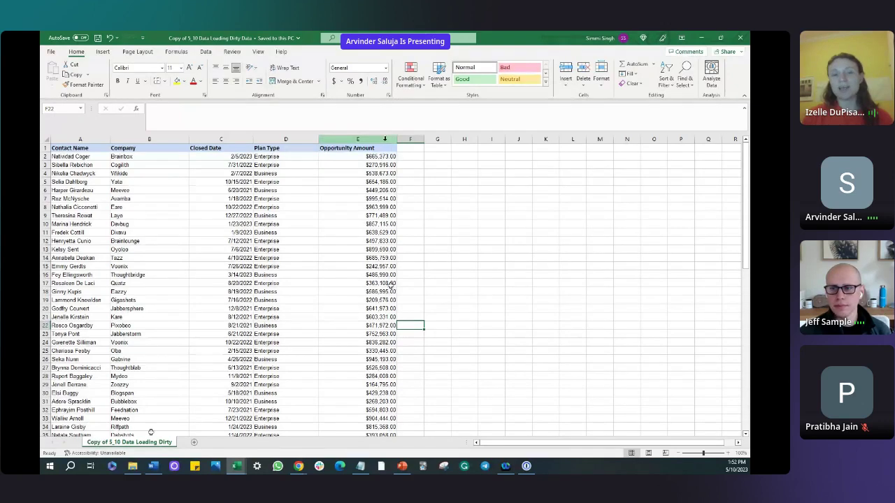
left_click(385, 139)
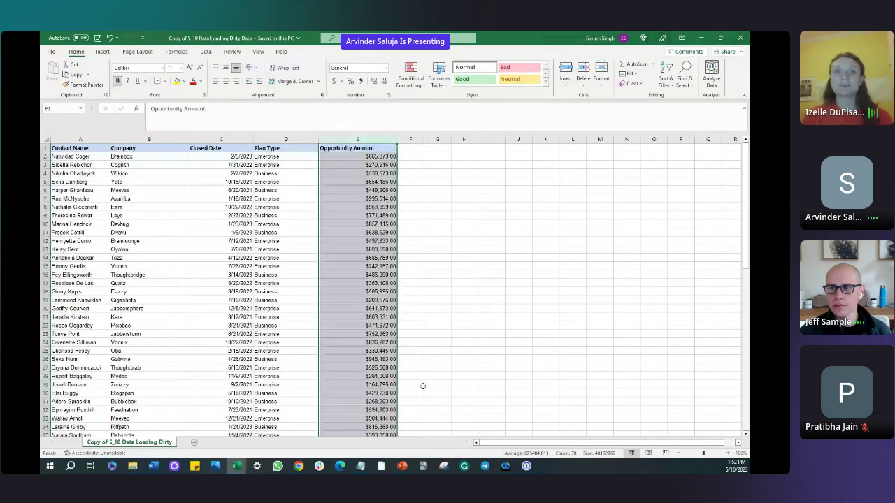
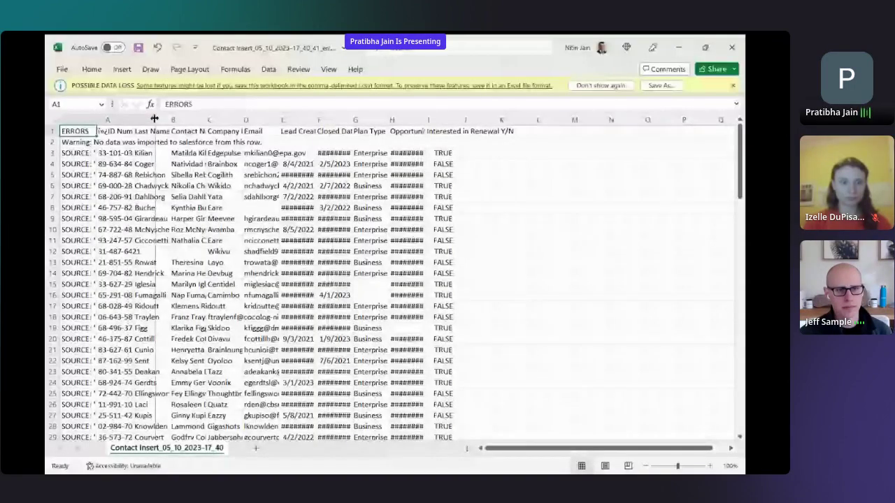
- Widen the ERRORS, ID Number and Last Name columns in the Contact Insert error file
left_click_drag(154, 119, 166, 120)
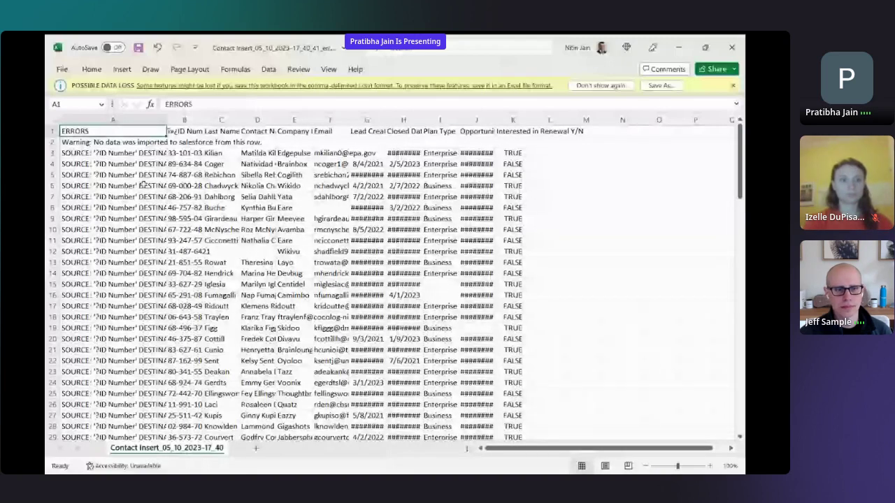
left_click_drag(203, 120, 323, 120)
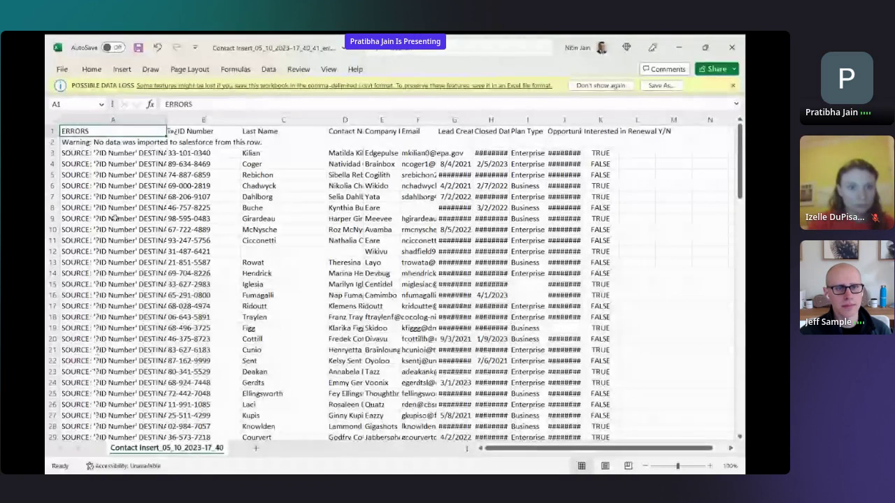
left_click_drag(241, 122, 264, 121)
- Inspect the ID Number header, its first value and that row's error message, and widen the ERRORS column further to read it
left_click(196, 132)
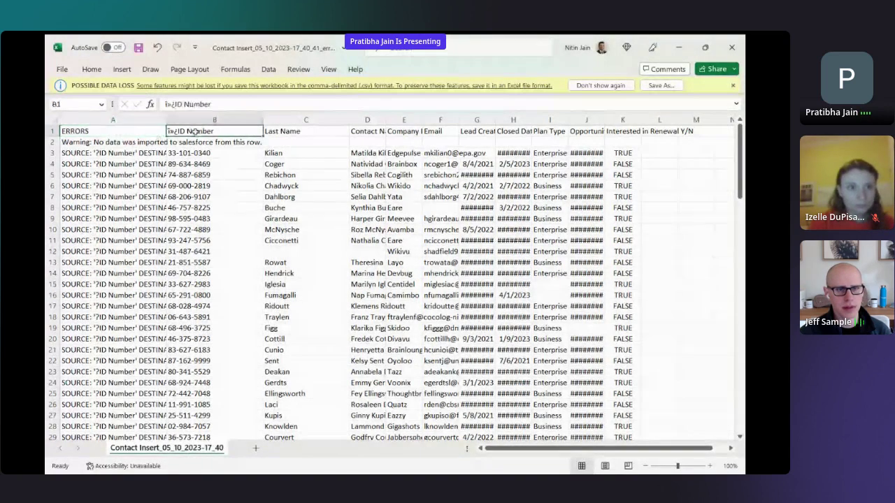
left_click(193, 153)
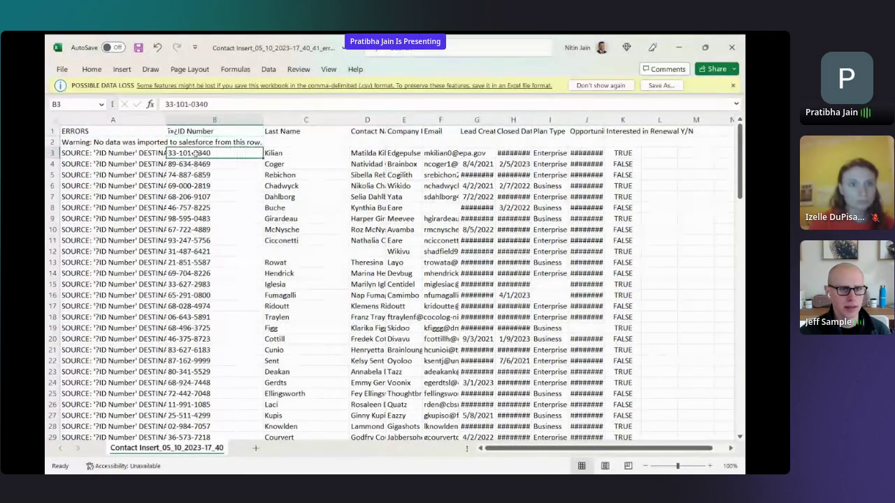
left_click(95, 152)
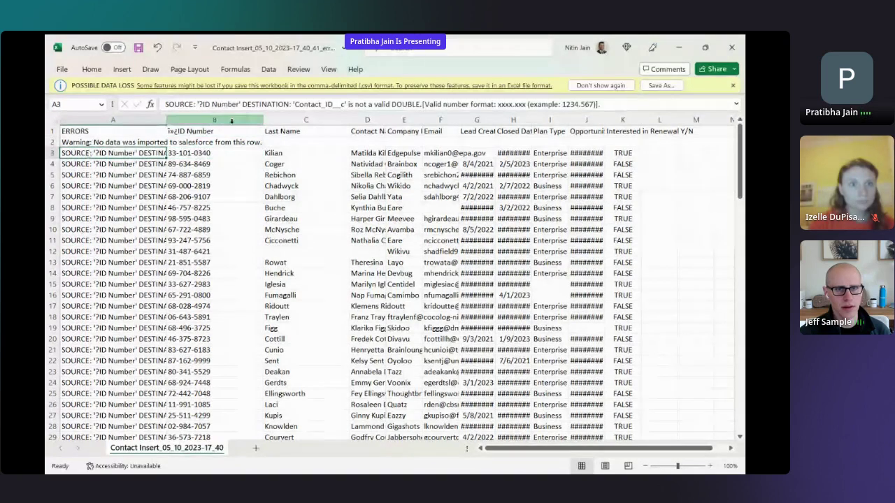
left_click_drag(165, 120, 297, 124)
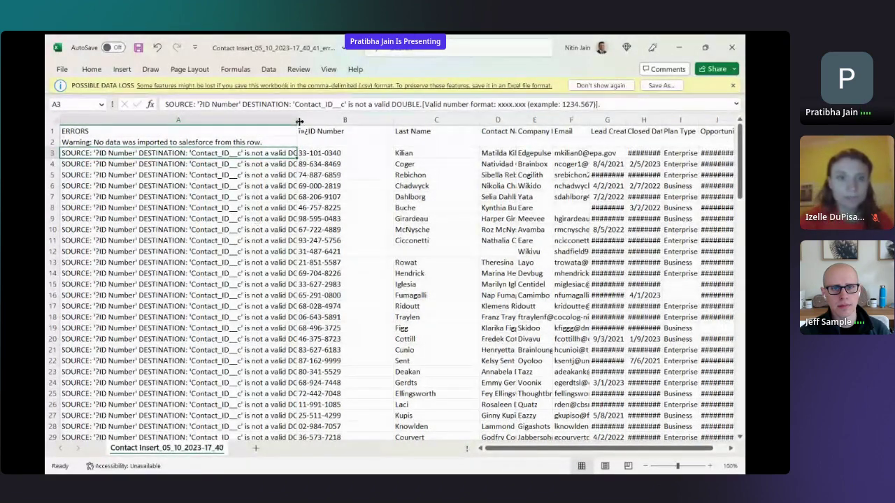
left_click_drag(300, 121, 355, 121)
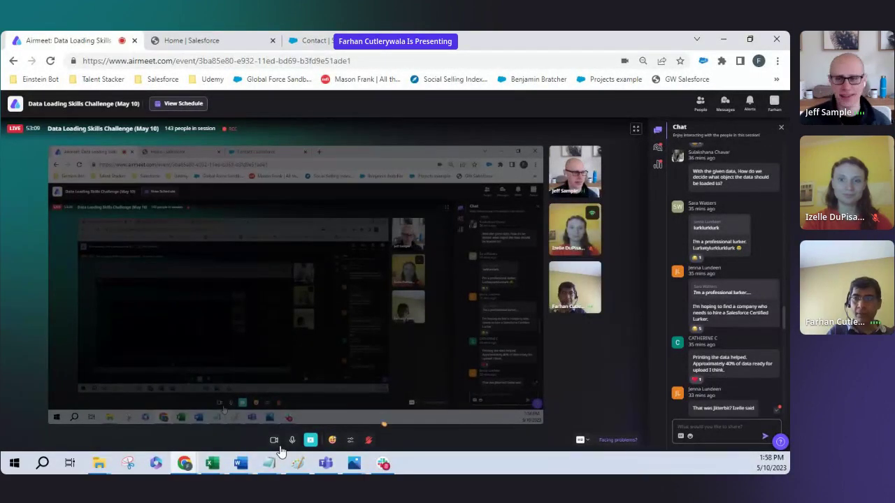
left_click(274, 440)
left_click(274, 440)
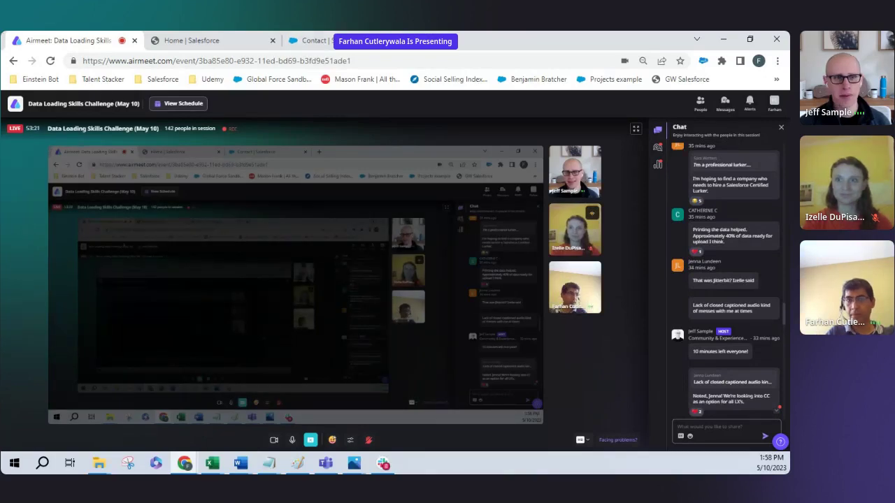
- Switch to the 5_10 Data Loading Dirty Data (1) workbook in Excel, maximize it, and review its rows for missing values such as the blank Contact Name
key("alt+Tab")
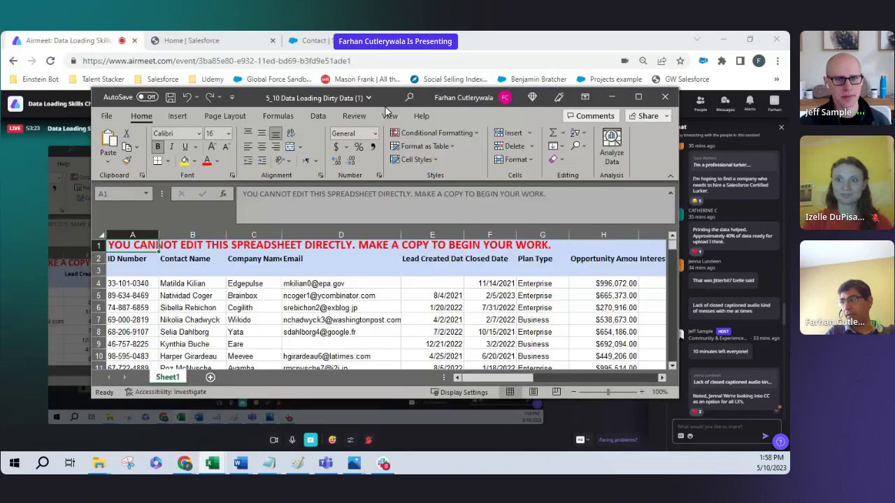
double_click(602, 94)
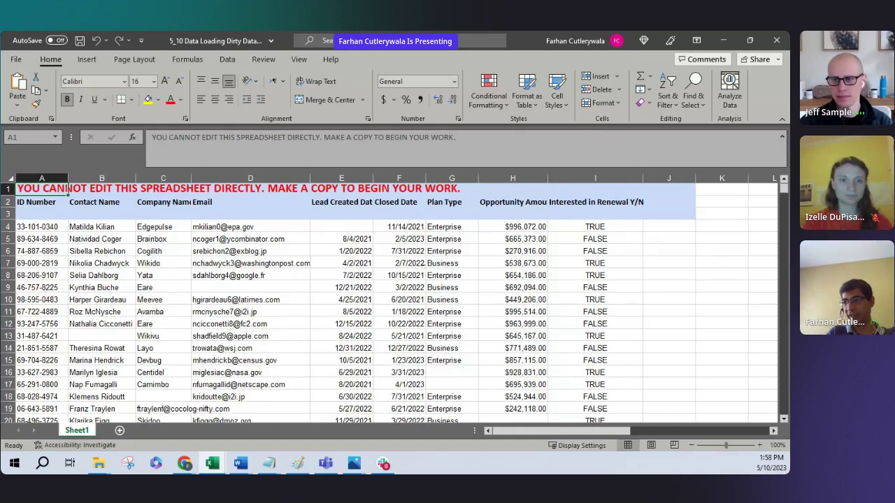
left_click(109, 335)
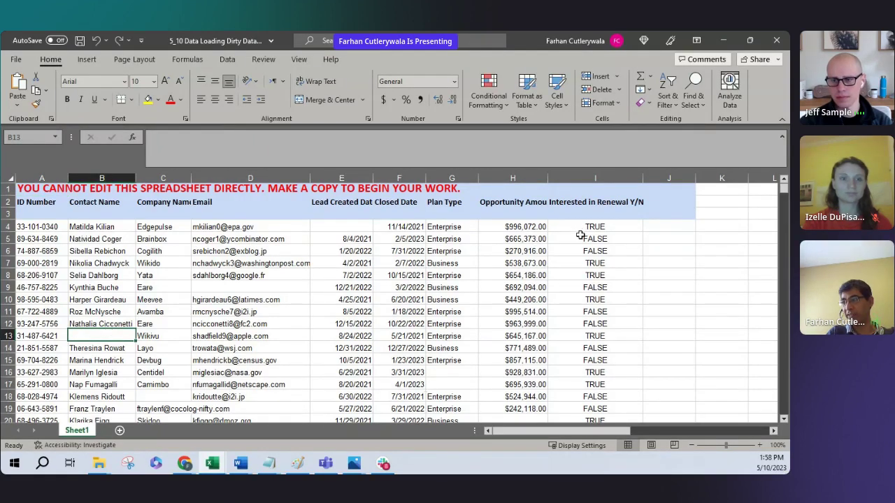
scroll(581, 236, "down", 1)
scroll(589, 241, "up", 1)
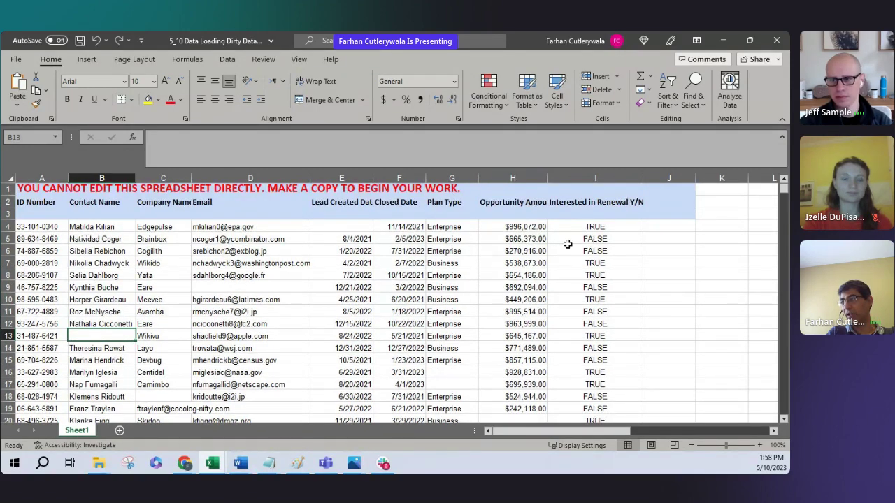
scroll(573, 244, "down", 2)
scroll(599, 268, "down", 1)
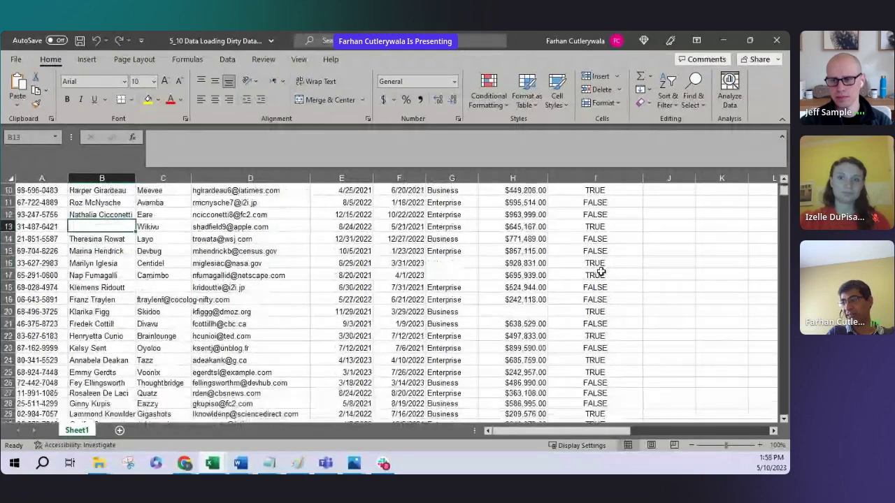
scroll(600, 270, "down", 1)
scroll(599, 270, "up", 3)
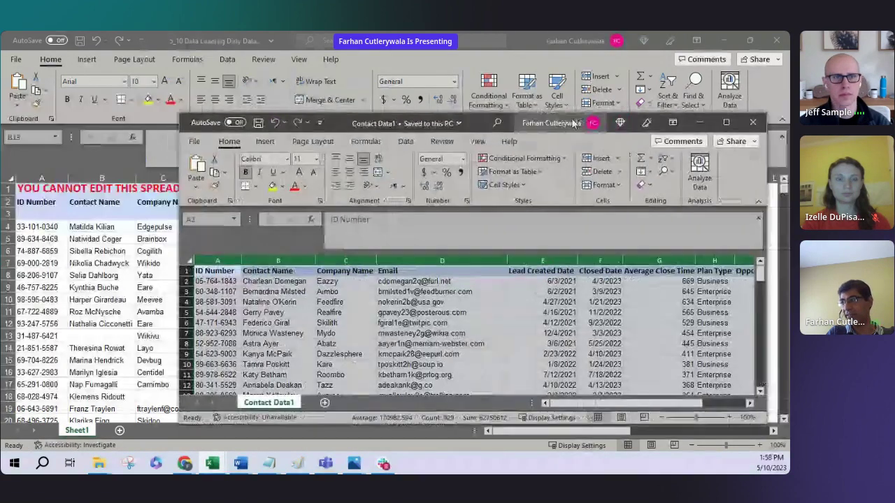
- Maximize the Contact Data1 workbook and review its column headers, including Lead Created Date, Closed Date and Average Close Time, and all its rows
left_click(726, 123)
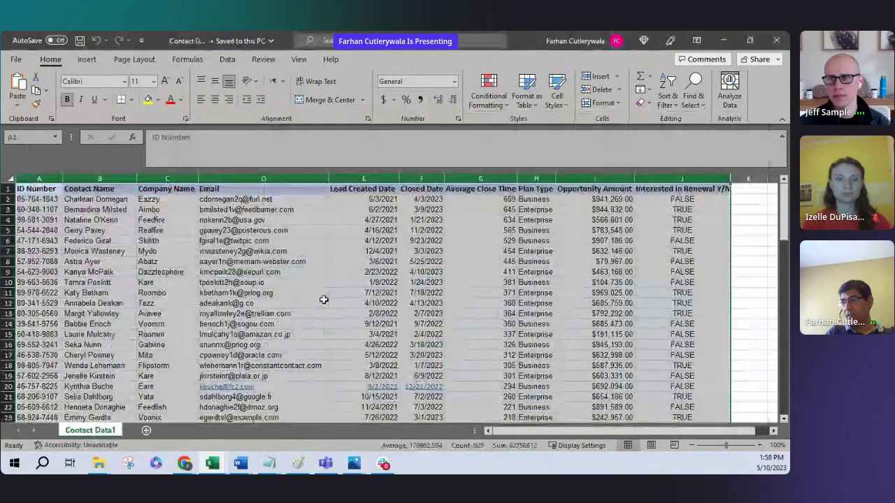
left_click(89, 189)
left_click(224, 188)
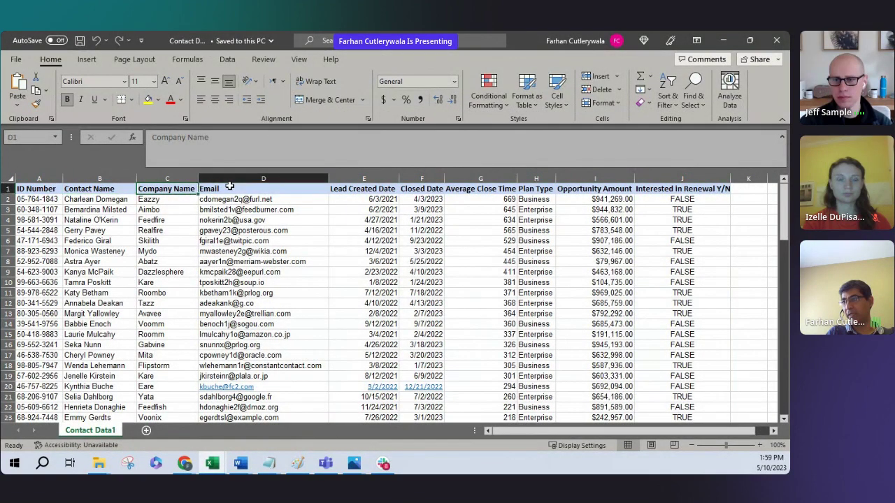
left_click(339, 189)
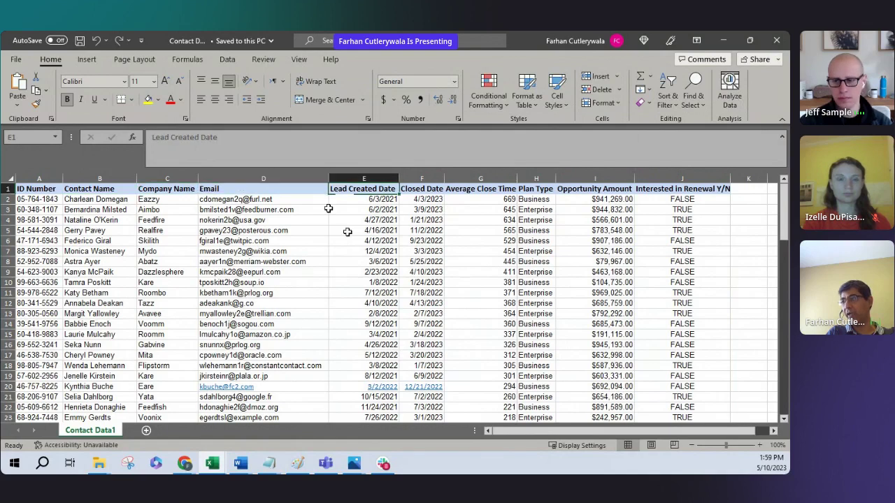
left_click(426, 187)
left_click(472, 191)
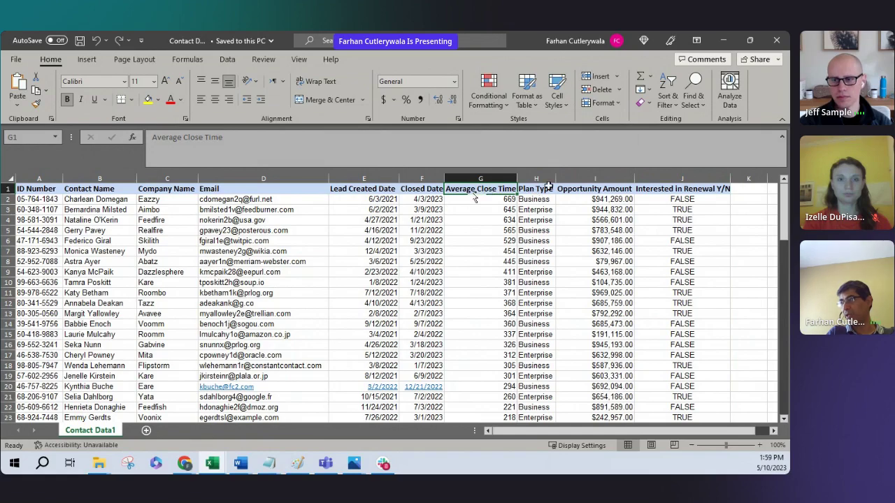
scroll(672, 233, "down", 12)
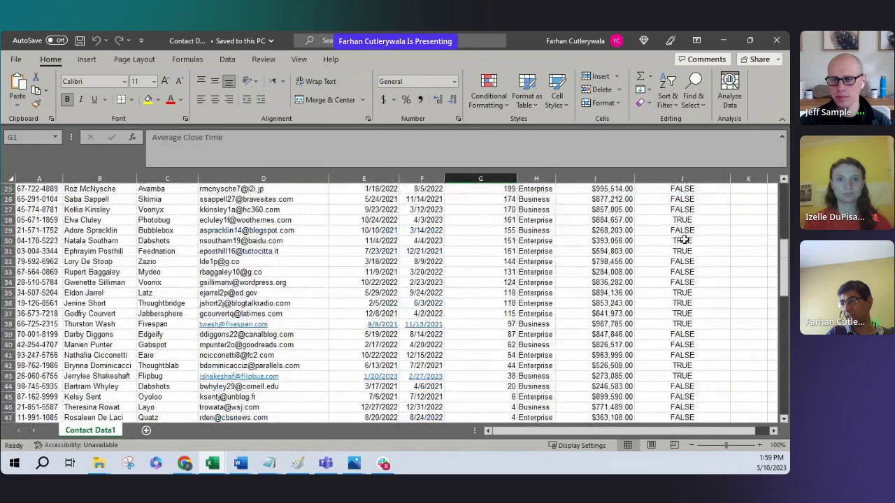
scroll(684, 241, "down", 6)
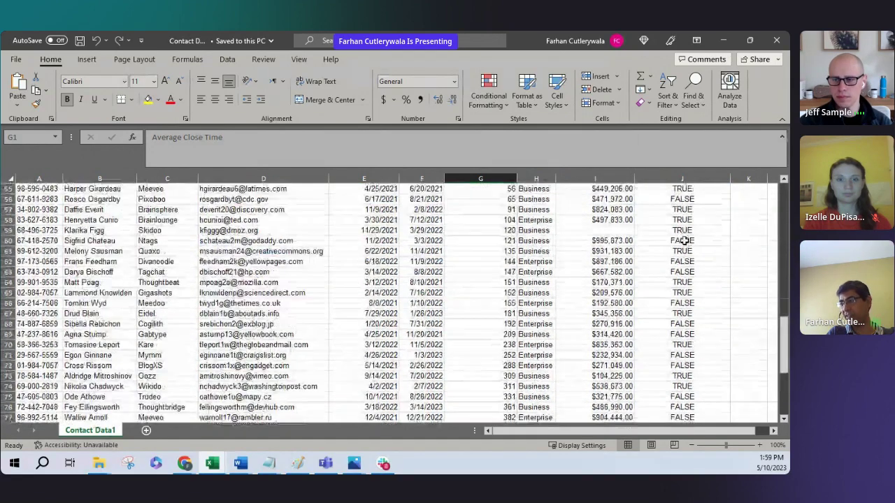
scroll(684, 241, "down", 6)
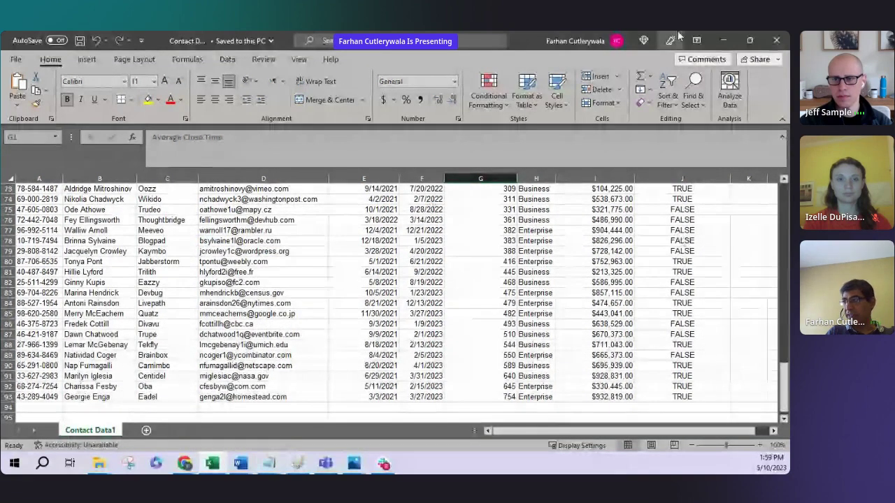
- Minimize the Excel workbooks, view the Contact object's Fields & Relationships in Salesforce, and switch to the Salesforce Home page
left_click(721, 40)
left_click(718, 40)
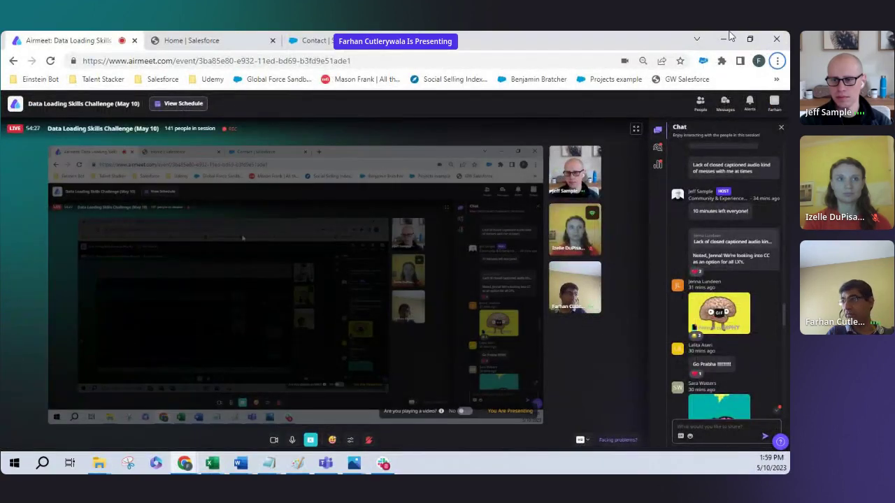
left_click(311, 41)
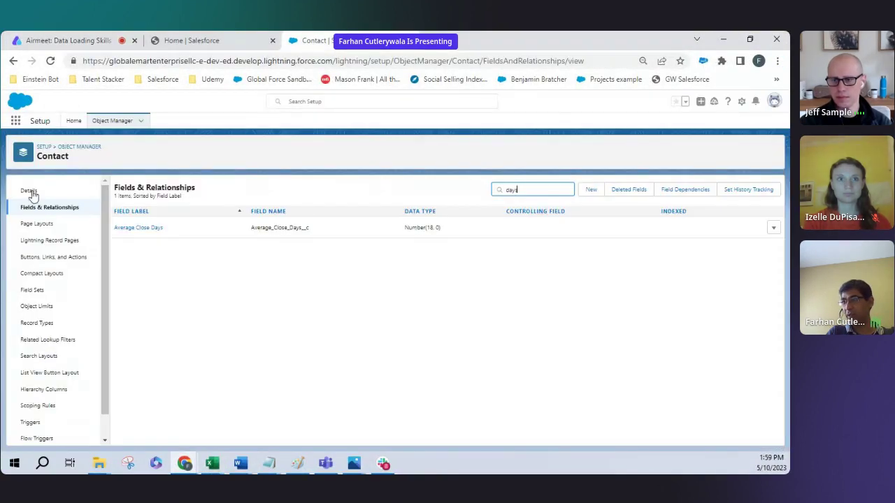
left_click(208, 44)
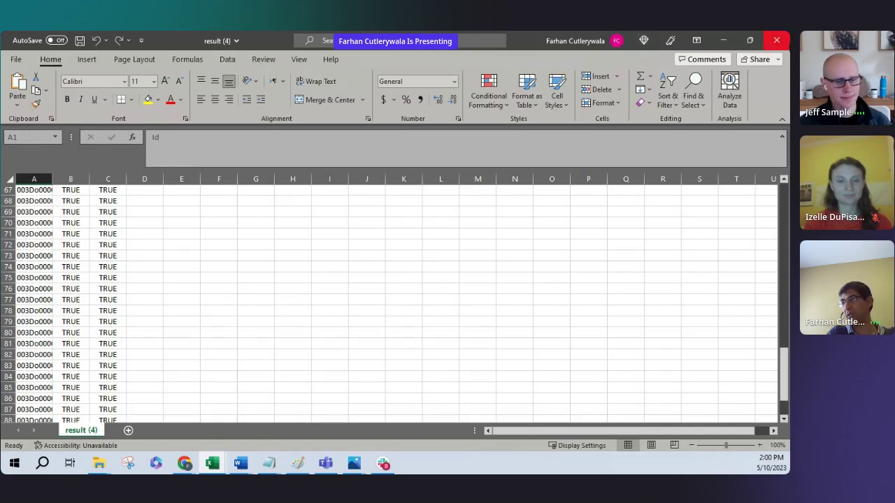
- Minimize the result (4) workbook and the remaining open window to clear the desktop
left_click(724, 39)
left_click(726, 35)
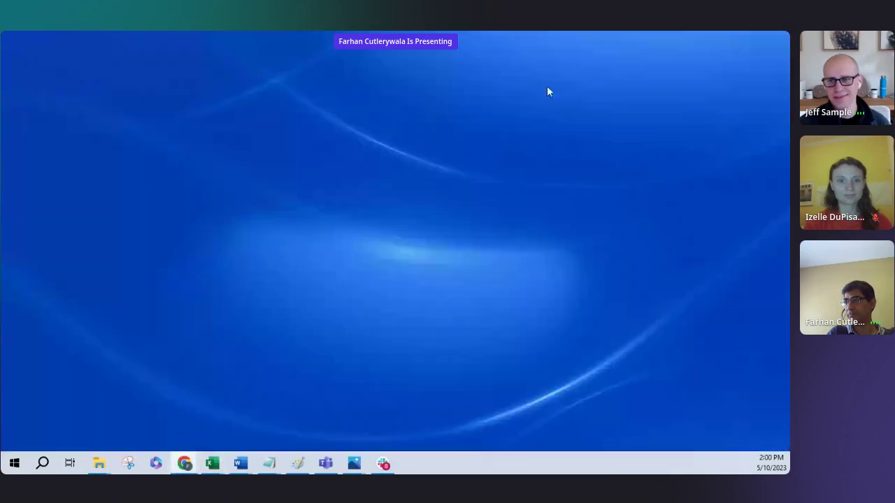